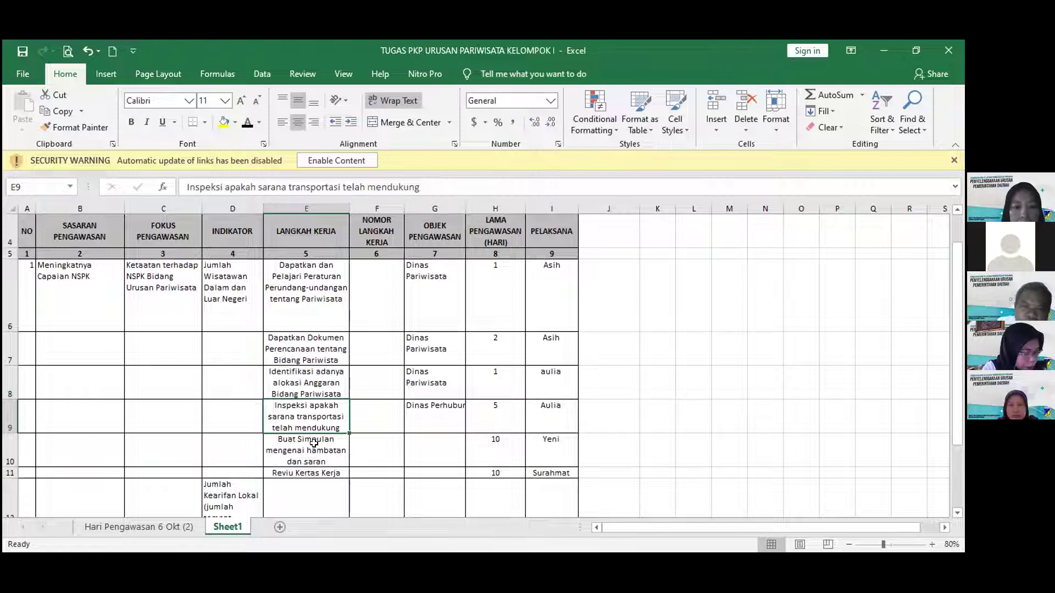
Insert "peningkatan sarana dan prasarana" after "Anggaran" in the budget allocation work step in E8
{"action": "key", "text": "Up"}
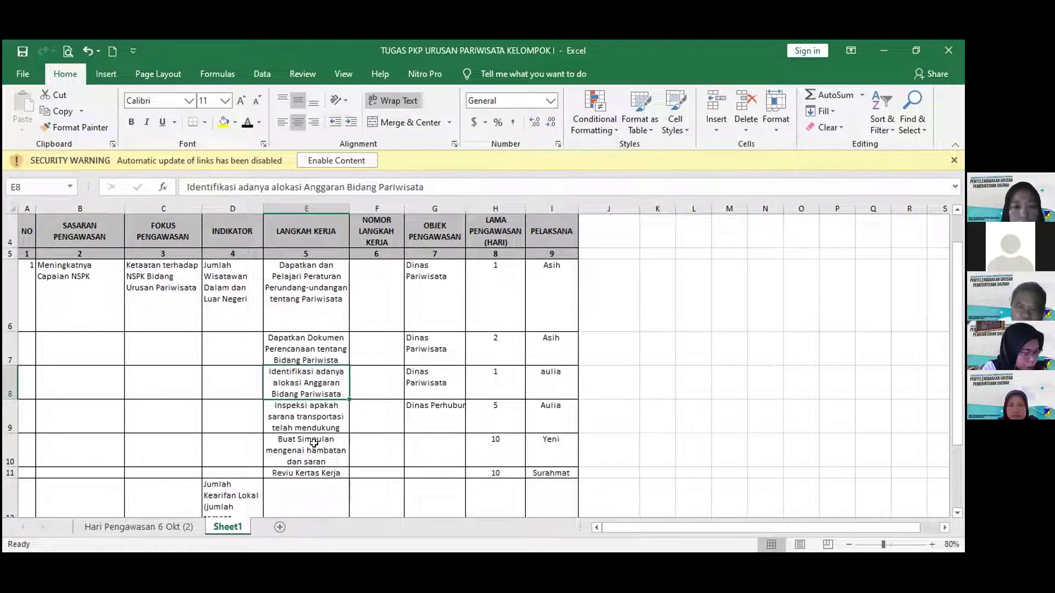
{"action": "key", "text": "F2"}
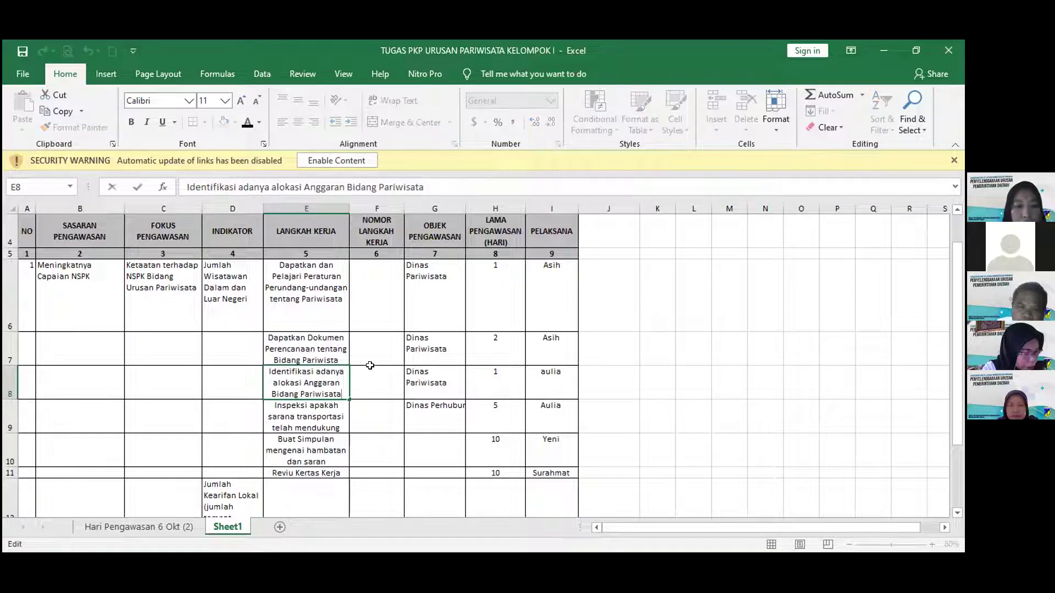
{"action": "type", "text": "unt"}
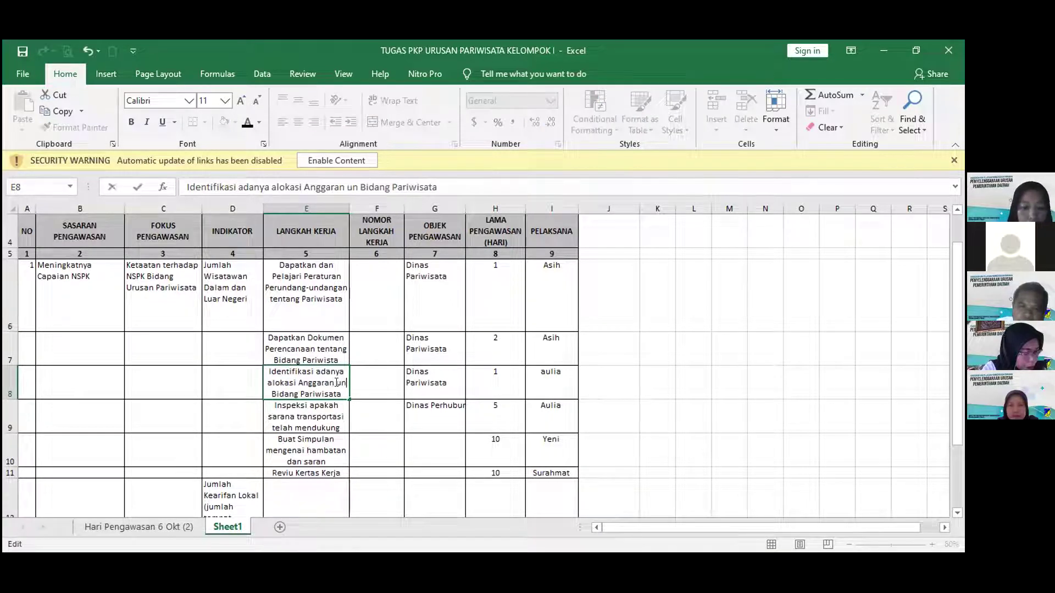
{"action": "key", "text": "BackSpace"}
{"action": "key", "text": "BackSpace"}
{"action": "key", "text": "BackSpace"}
{"action": "type", "text": "peningkatan "}
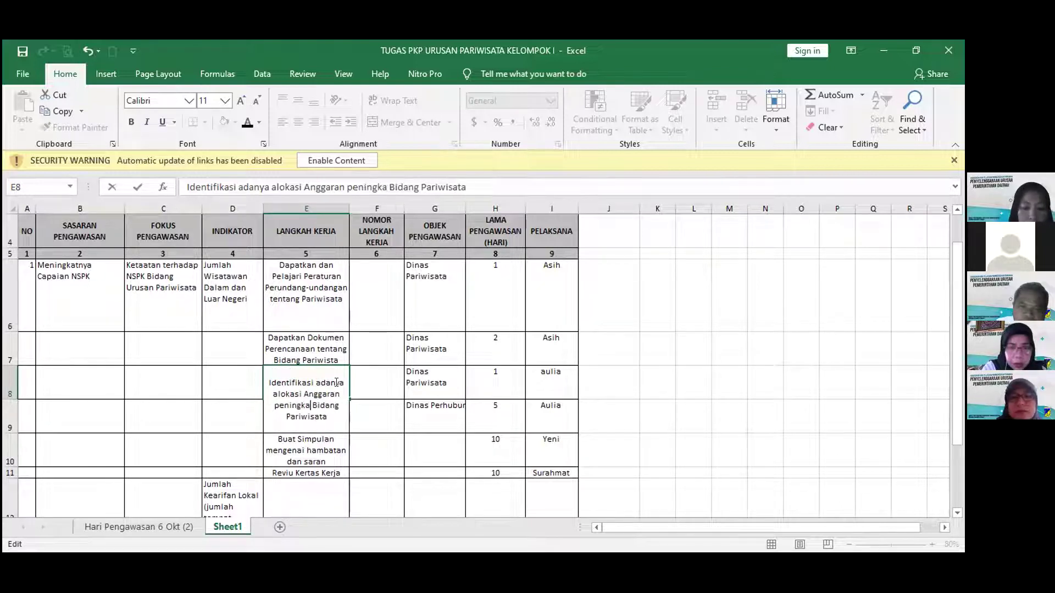
{"action": "type", "text": "sarana dan "}
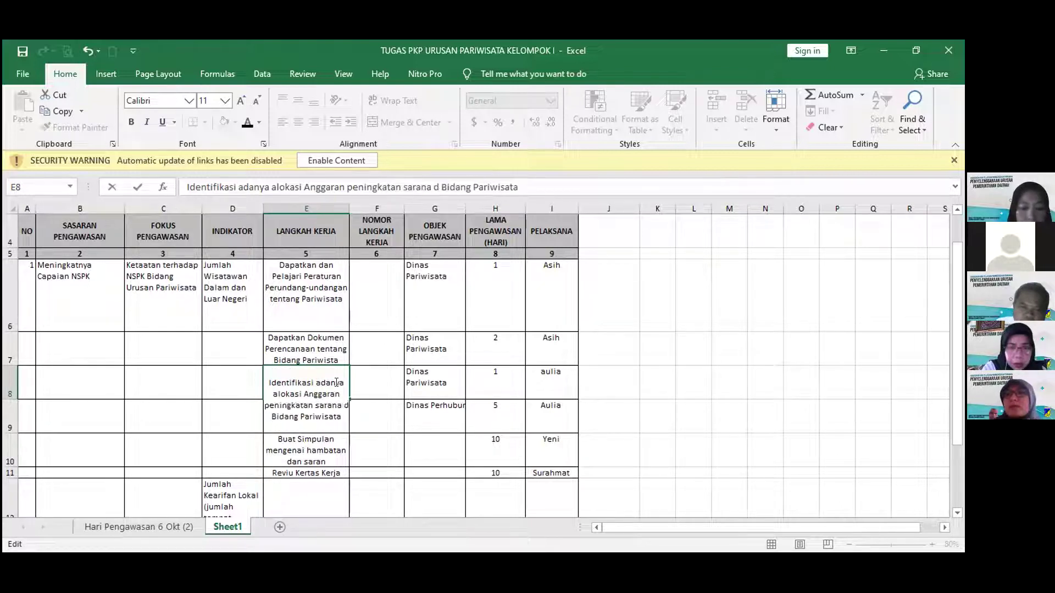
{"action": "type", "text": "prasarana"}
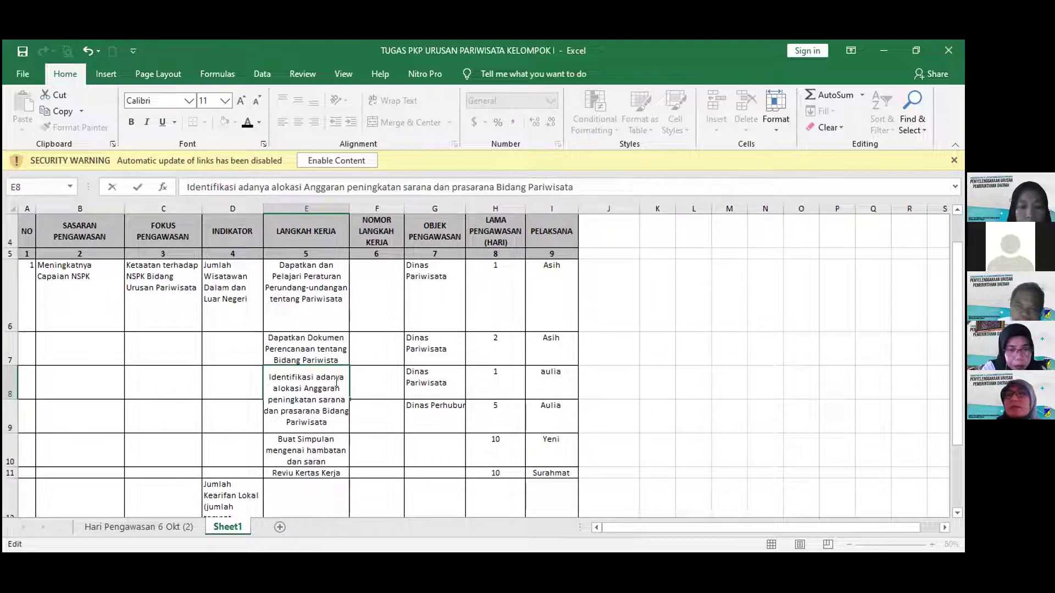
{"action": "key", "text": "Return"}
Clear the OBJEK PENGAWASAN and LAMA PENGAWASAN entries in G9:H11
{"action": "left_click", "coordinate": [336, 383]}
{"action": "key", "text": "Down"}
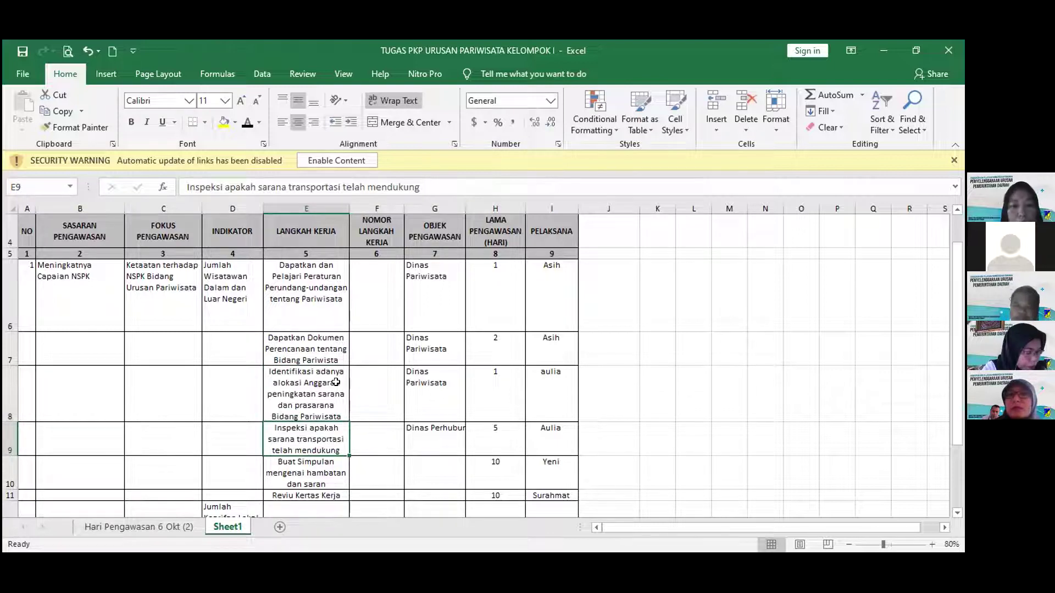
{"action": "key", "text": "Left"}
{"action": "key", "text": "Right"}
{"action": "key", "text": "Right"}
{"action": "key", "text": "Right"}
{"action": "key", "text": "shift+Right"}
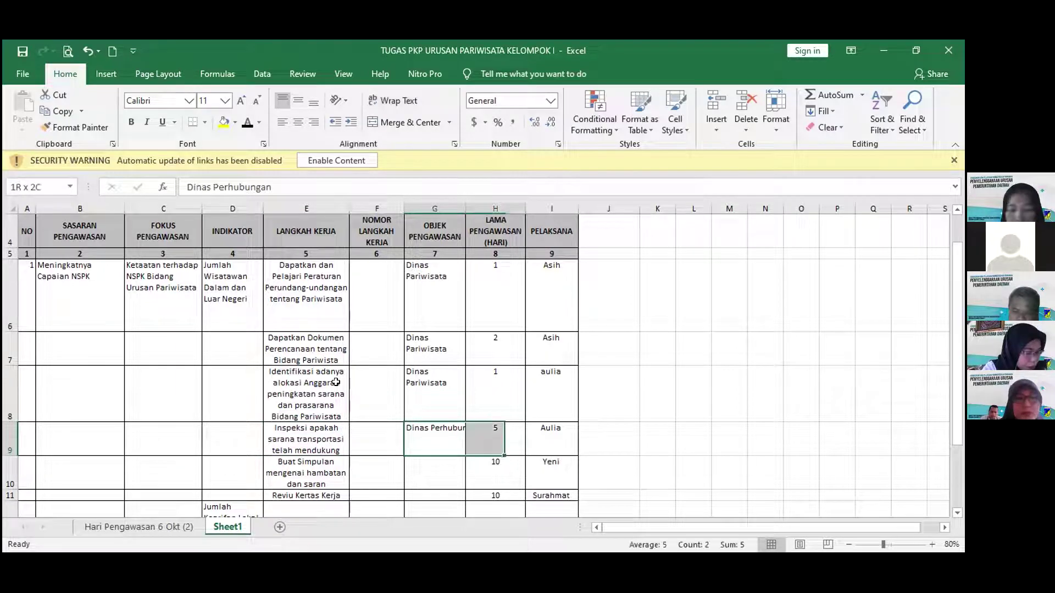
{"action": "key", "text": "shift+Down"}
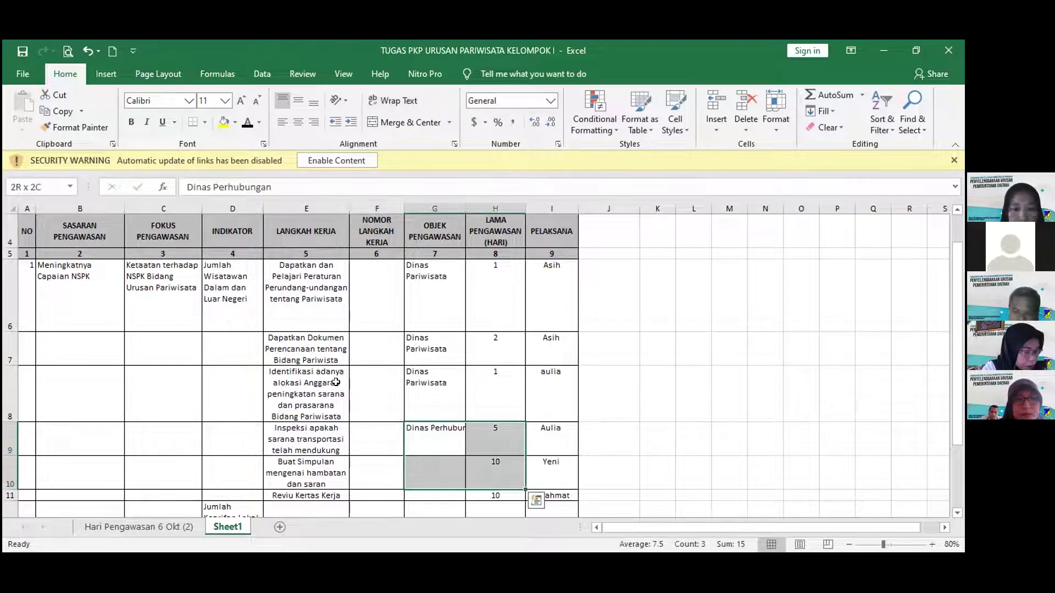
{"action": "key", "text": "shift+Down"}
{"action": "key", "text": "shift+Down"}
{"action": "key", "text": "shift+Down"}
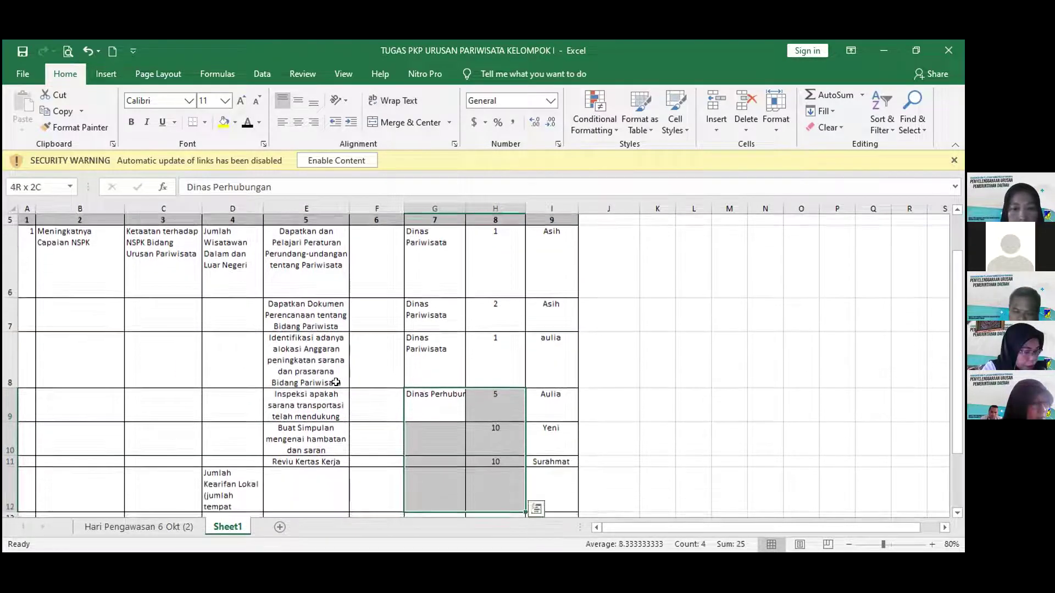
{"action": "key", "text": "shift+Up"}
{"action": "key", "text": "shift+Up"}
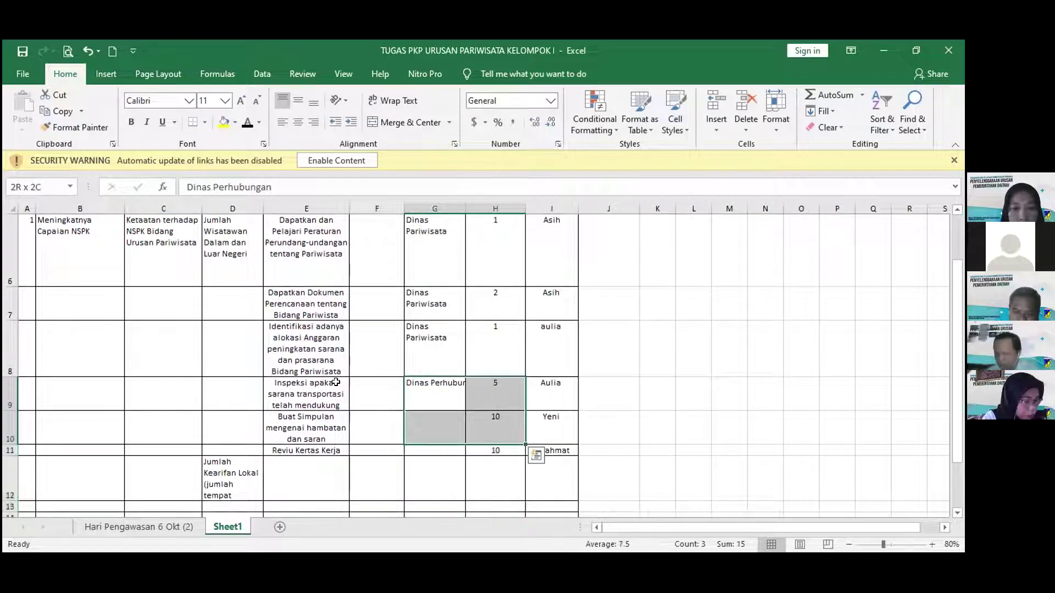
{"action": "key", "text": "Delete"}
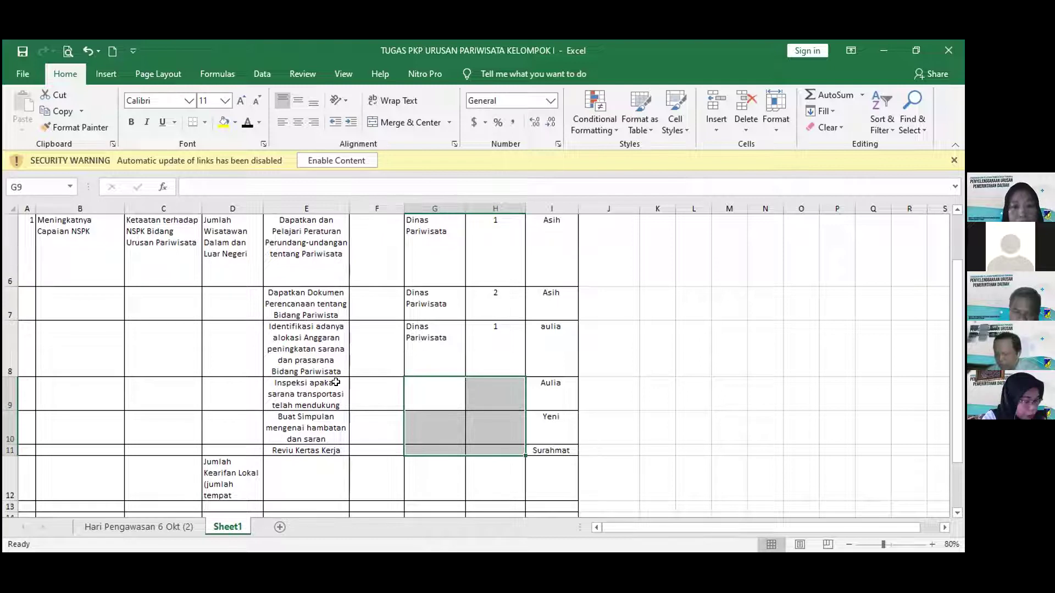
Examine the wording of the budget and transport work steps in E8 and E9
{"action": "key", "text": "Up"}
{"action": "key", "text": "Up"}
{"action": "key", "text": "Up"}
{"action": "key", "text": "Up"}
{"action": "key", "text": "Down"}
{"action": "key", "text": "Down"}
{"action": "key", "text": "Down"}
{"action": "key", "text": "Down"}
{"action": "key", "text": "Left"}
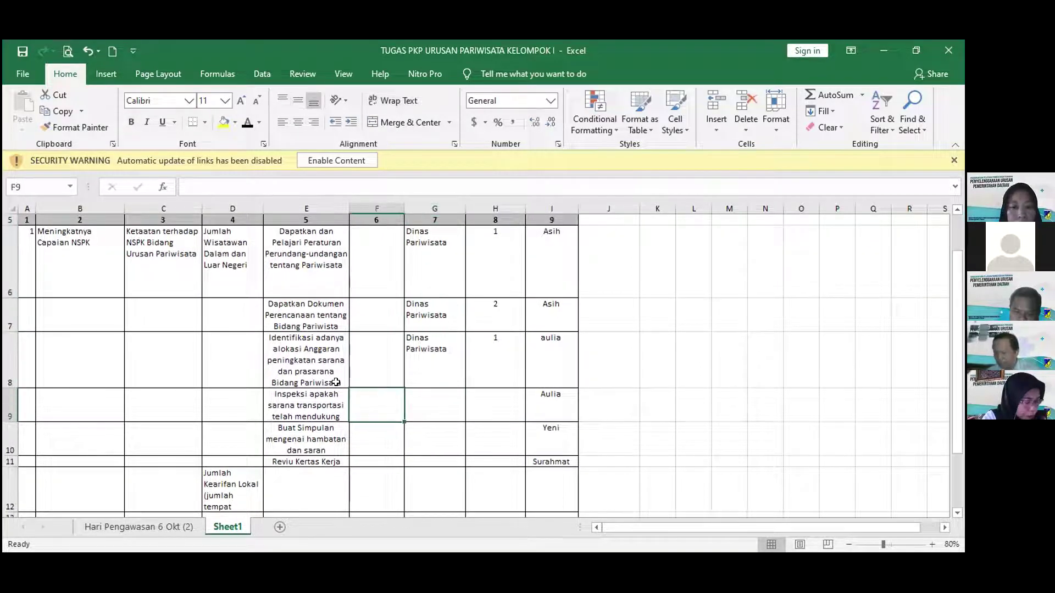
{"action": "key", "text": "Left"}
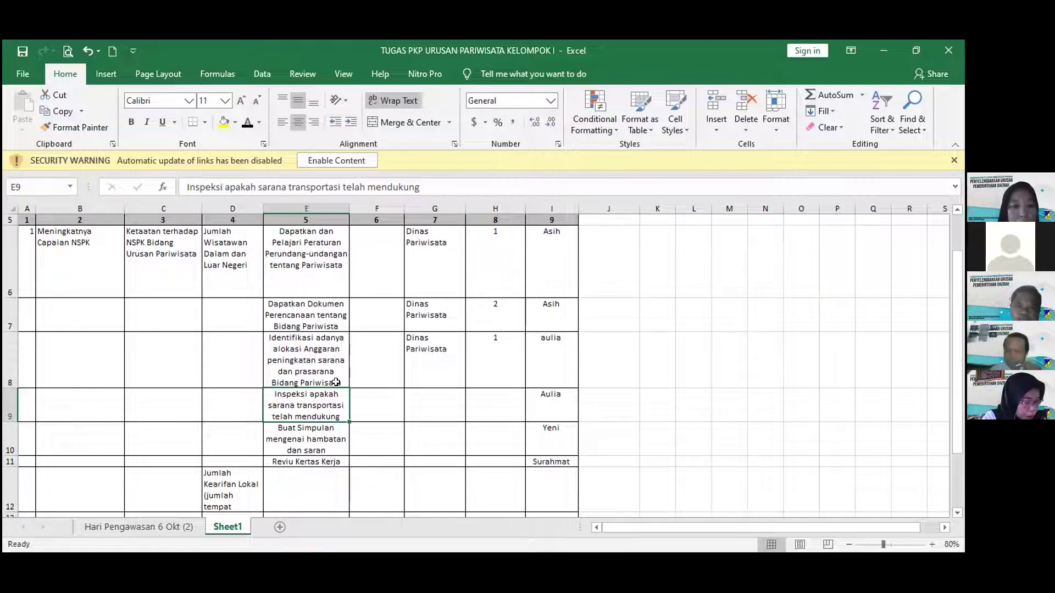
{"action": "key", "text": "F2"}
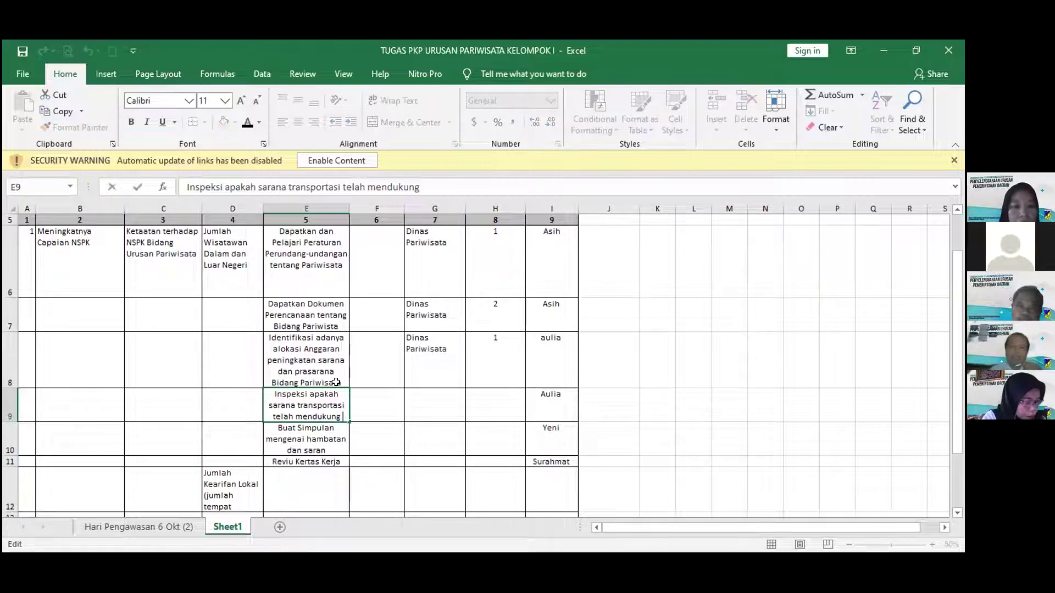
{"action": "key", "text": "Up"}
{"action": "key", "text": "Up"}
{"action": "key", "text": "Left"}
{"action": "key", "text": "Left"}
{"action": "key", "text": "Left"}
{"action": "key", "text": "Left"}
{"action": "key", "text": "Left"}
{"action": "key", "text": "Left"}
{"action": "key", "text": "Left"}
{"action": "key", "text": "Left"}
{"action": "key", "text": "Left"}
{"action": "key", "text": "Left"}
{"action": "key", "text": "Left"}
{"action": "key", "text": "Left"}
{"action": "key", "text": "Left"}
{"action": "key", "text": "Left"}
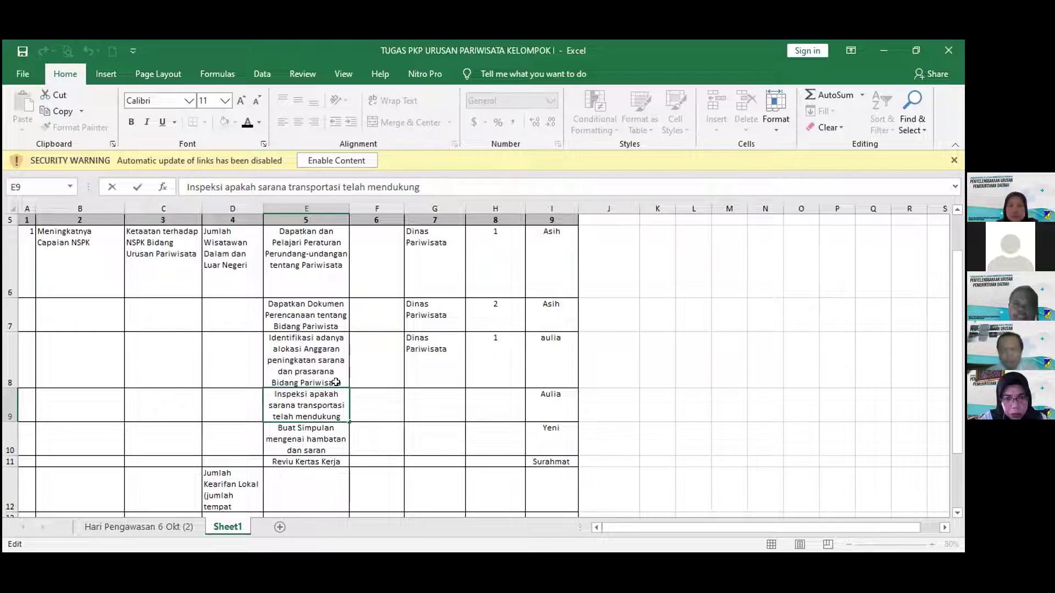
{"action": "key", "text": "Return"}
{"action": "key", "text": "Up"}
{"action": "key", "text": "Up"}
{"action": "key", "text": "Up"}
{"action": "key", "text": "Down"}
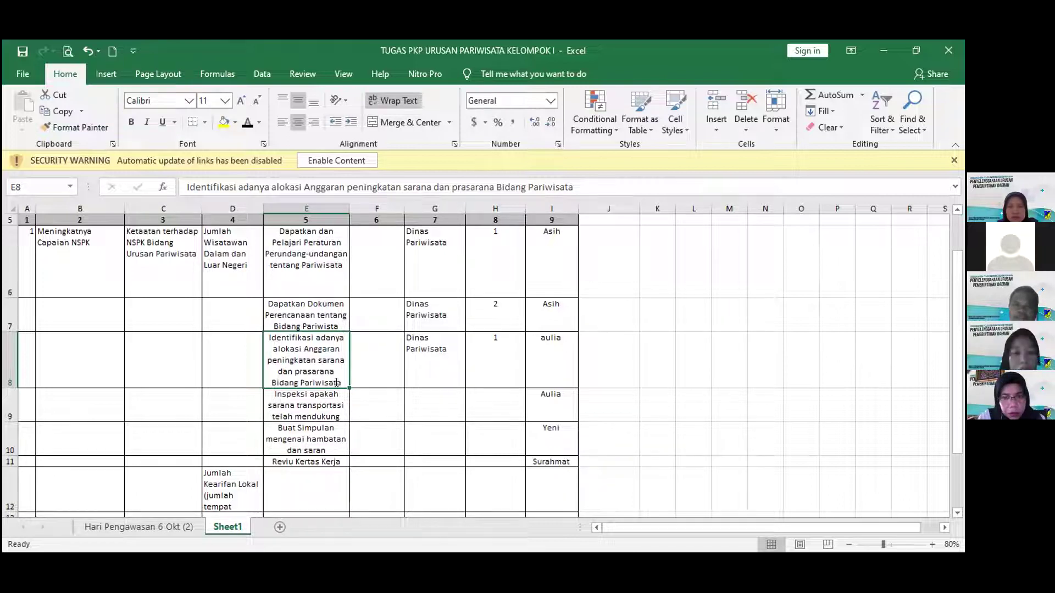
{"action": "double_click", "coordinate": [335, 382]}
{"action": "key", "text": "Up"}
{"action": "key", "text": "Up"}
{"action": "key", "text": "Up"}
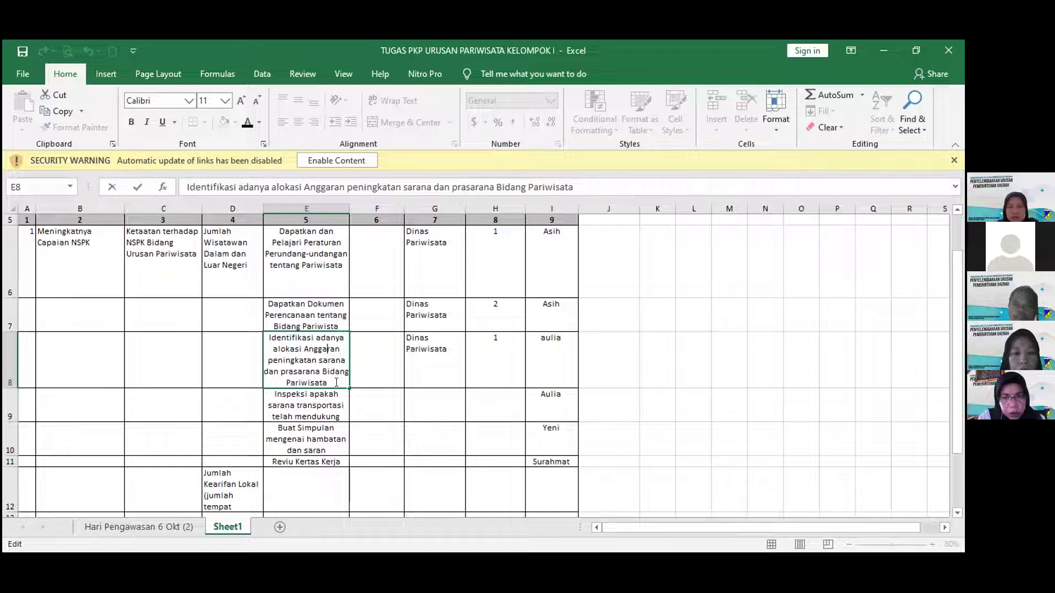
{"action": "key", "text": "Return"}
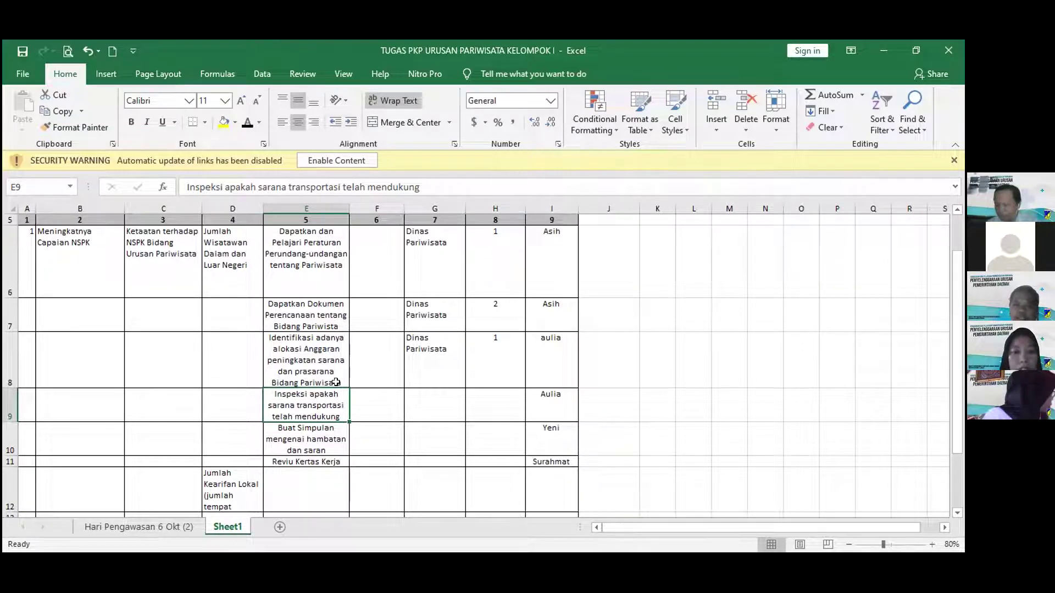
Clear the transport inspection work step from E9, leaving the cell empty
{"action": "type", "text": "Identif"}
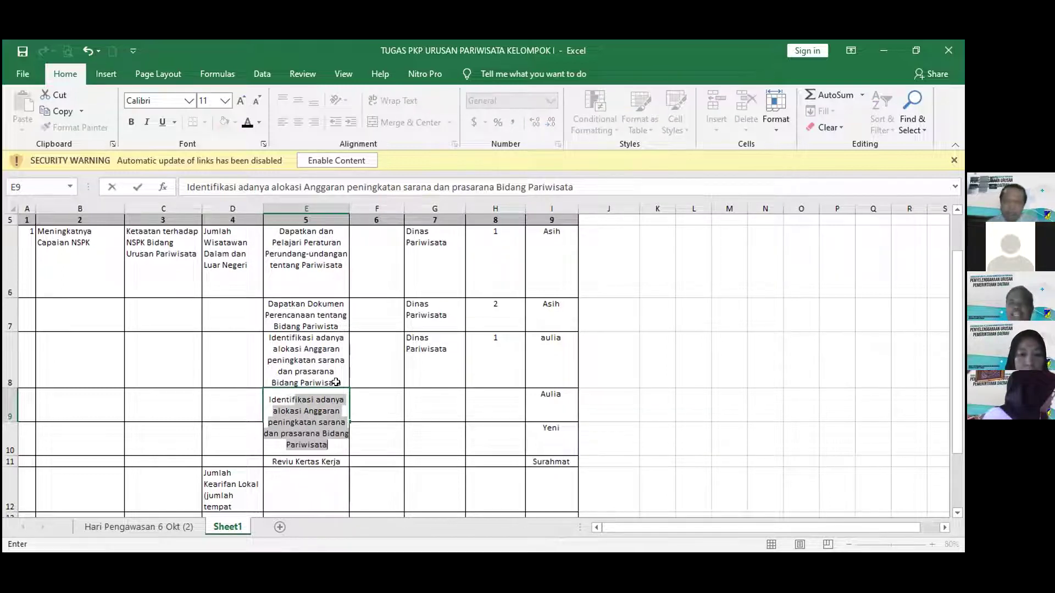
{"action": "key", "text": "BackSpace"}
{"action": "key", "text": "BackSpace"}
{"action": "key", "text": "BackSpace"}
{"action": "key", "text": "BackSpace"}
{"action": "key", "text": "BackSpace"}
{"action": "key", "text": "BackSpace"}
{"action": "key", "text": "BackSpace"}
{"action": "key", "text": "BackSpace"}
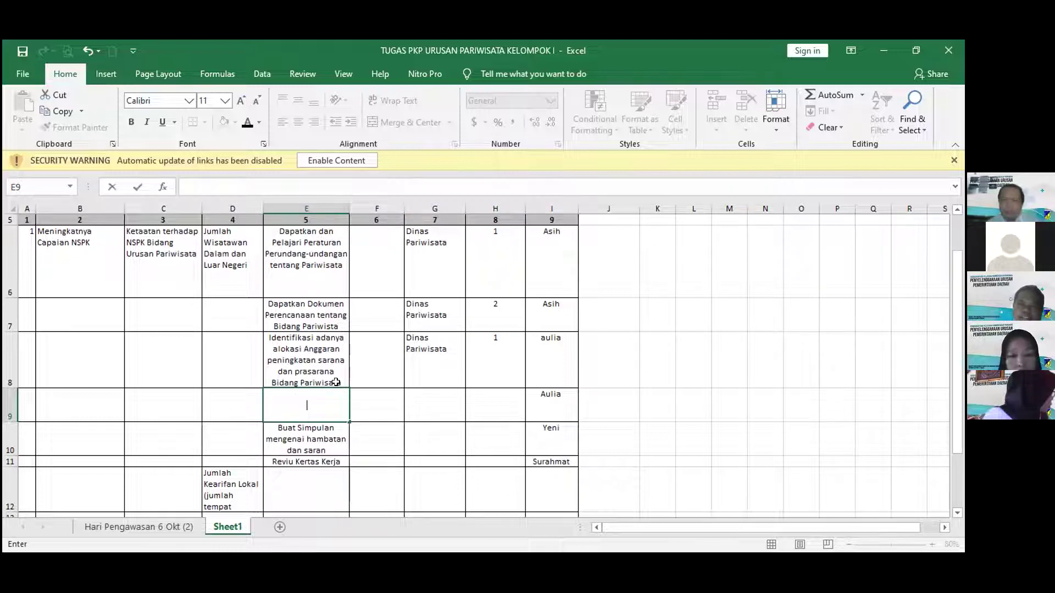
{"action": "key", "text": "Return"}
{"action": "key", "text": "Up"}
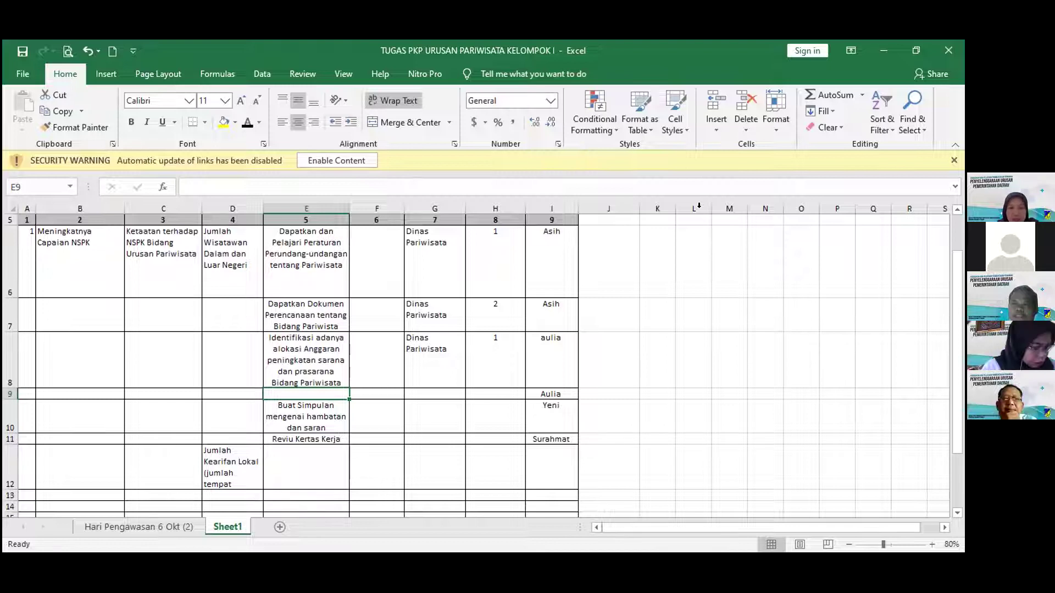
{"action": "left_click", "coordinate": [225, 250]}
{"action": "key", "text": "Up"}
{"action": "key", "text": "Up"}
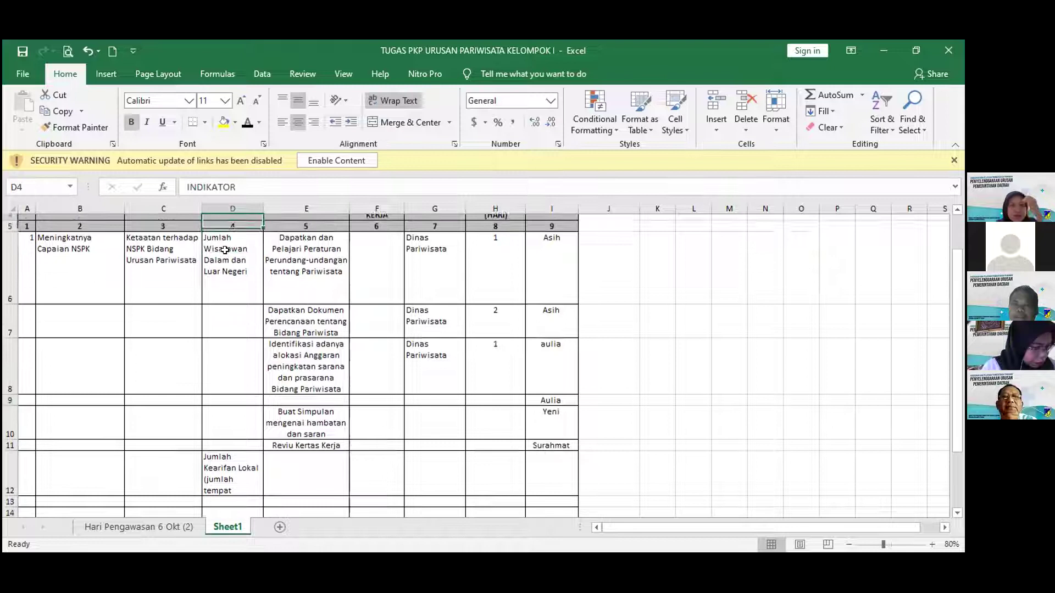
{"action": "left_click", "coordinate": [225, 250]}
{"action": "key", "text": "Down"}
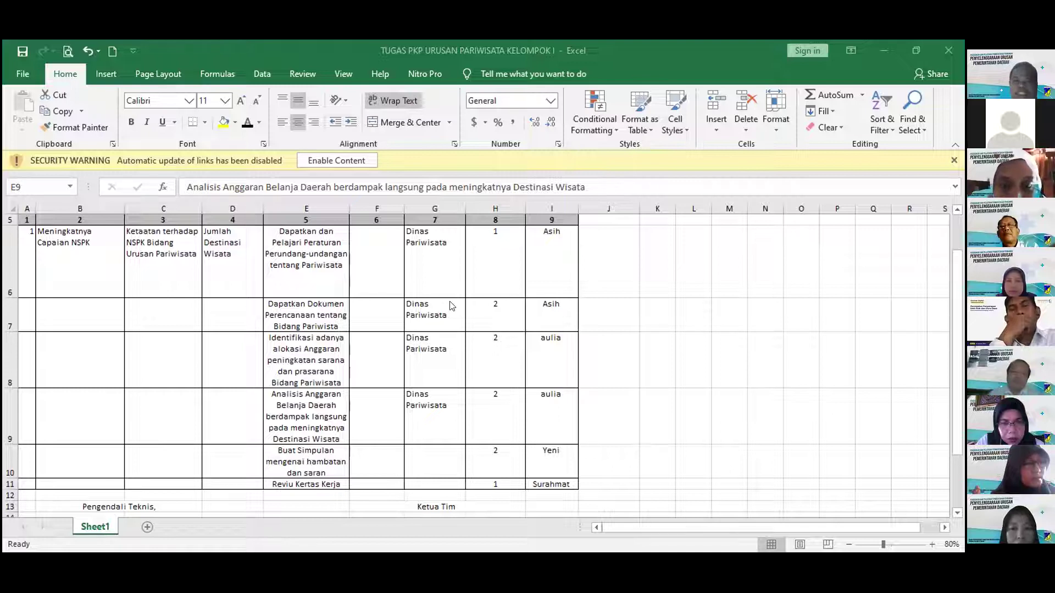
{"action": "key", "text": "Up"}
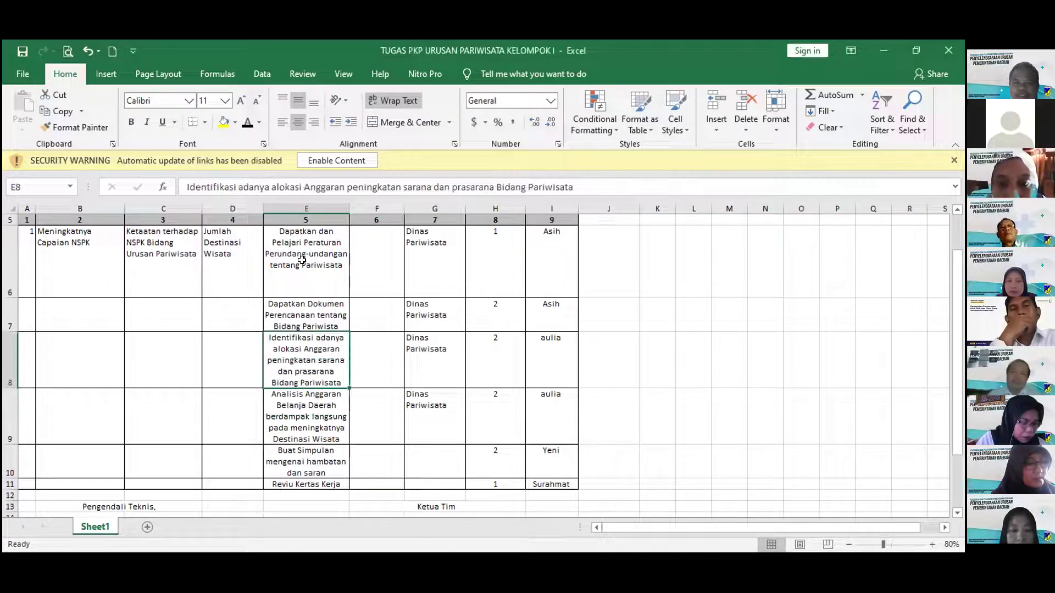
{"action": "key", "text": "Up"}
{"action": "key", "text": "Up"}
{"action": "key", "text": "Up"}
{"action": "key", "text": "Up"}
{"action": "key", "text": "Up"}
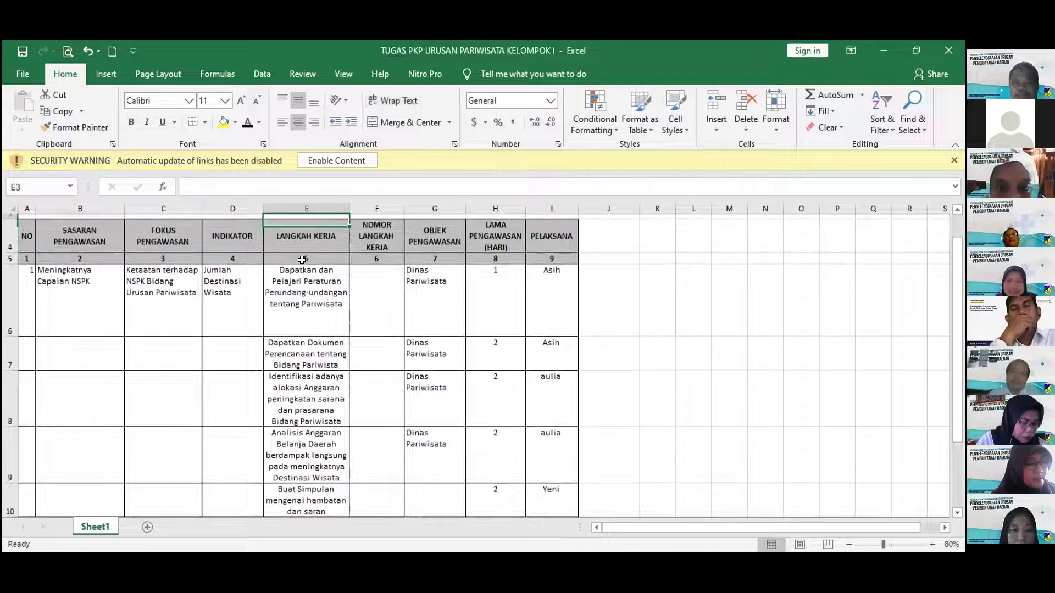
{"action": "key", "text": "Down"}
{"action": "key", "text": "Down"}
{"action": "key", "text": "Down"}
{"action": "key", "text": "Down"}
{"action": "key", "text": "Down"}
{"action": "key", "text": "Down"}
{"action": "key", "text": "Down"}
{"action": "key", "text": "Up"}
{"action": "key", "text": "Up"}
{"action": "key", "text": "Up"}
{"action": "key", "text": "Up"}
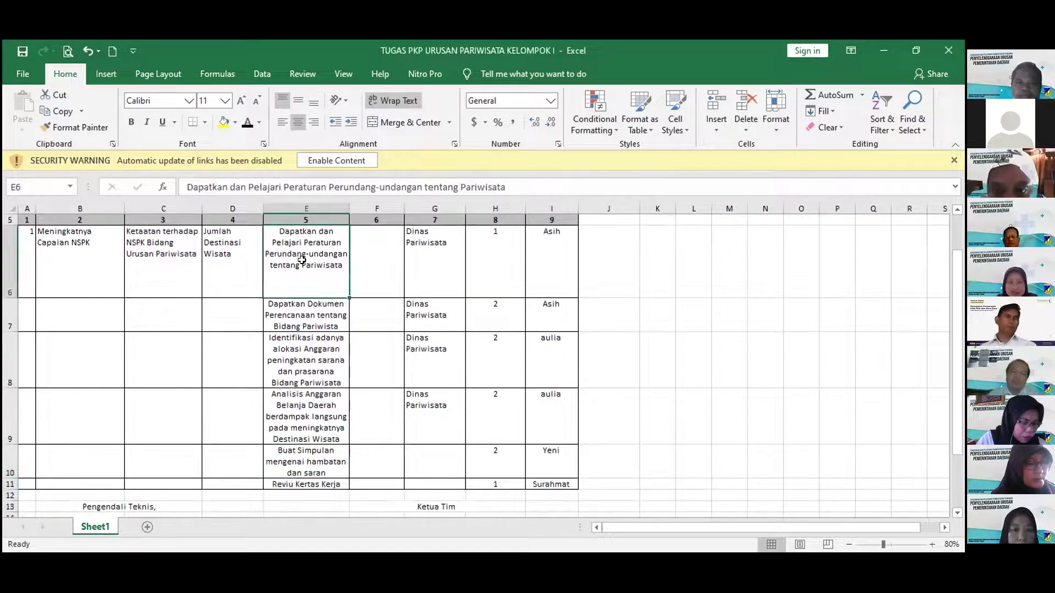
{"action": "key", "text": "Up"}
{"action": "key", "text": "Up"}
{"action": "key", "text": "Up"}
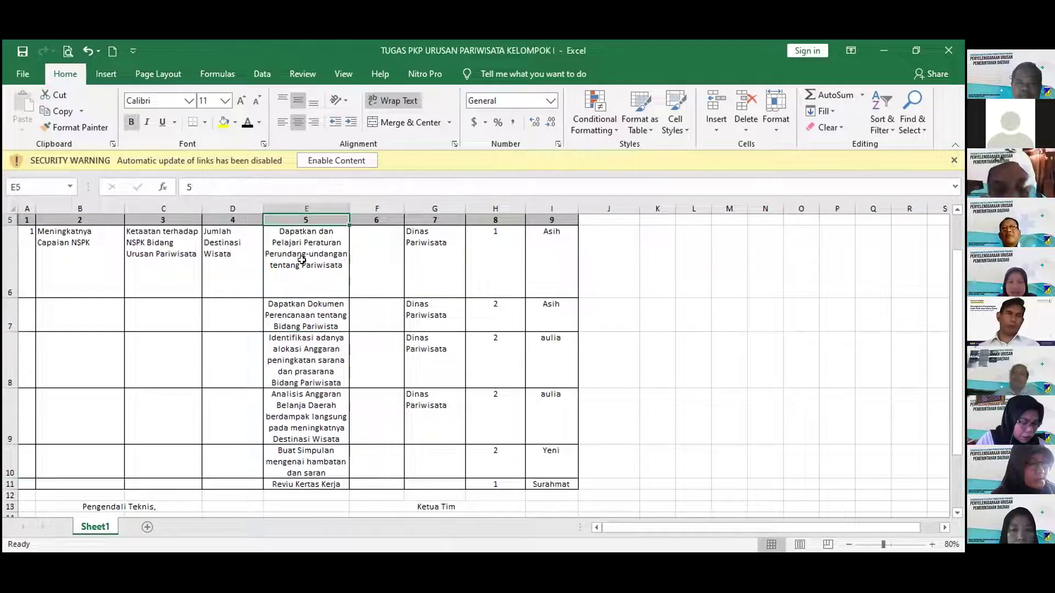
{"action": "key", "text": "Up"}
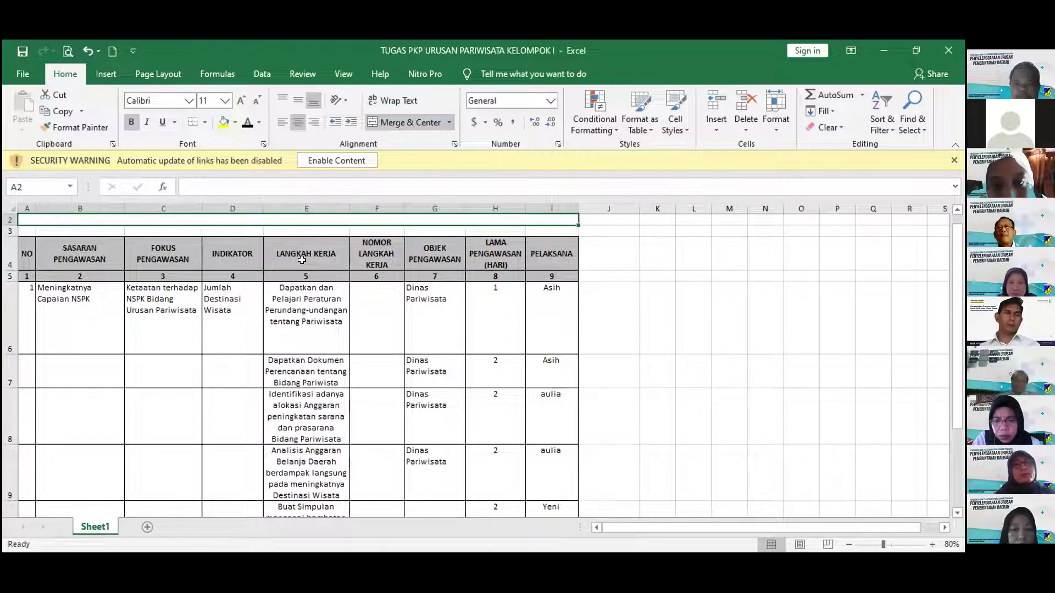
Review the work steps in the LANGKAH KERJA column from row 6 to row 11
{"action": "key", "text": "Down"}
{"action": "key", "text": "Down"}
{"action": "key", "text": "Down"}
{"action": "key", "text": "Down"}
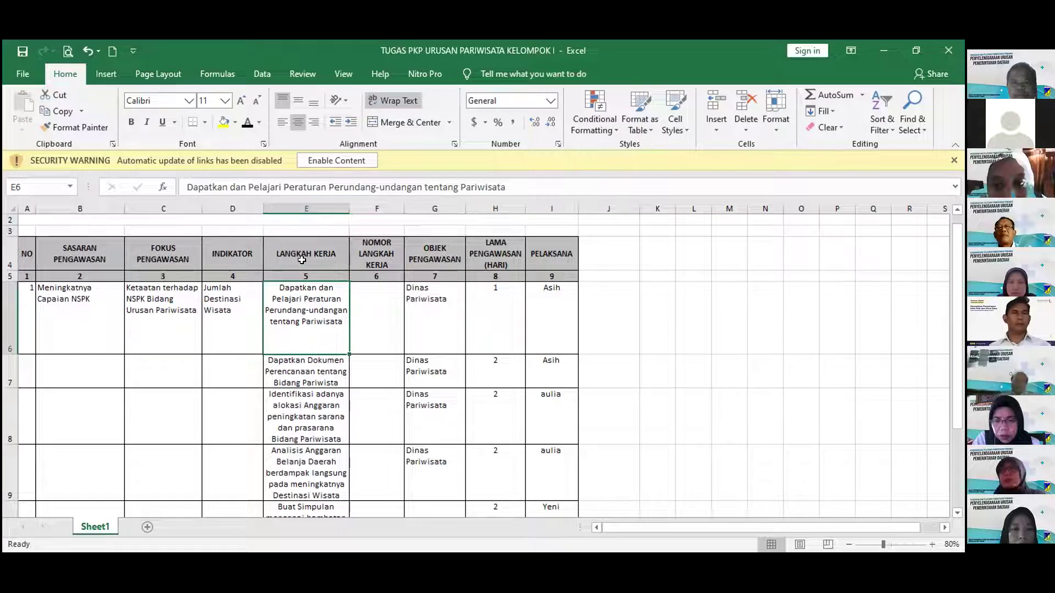
{"action": "key", "text": "Down"}
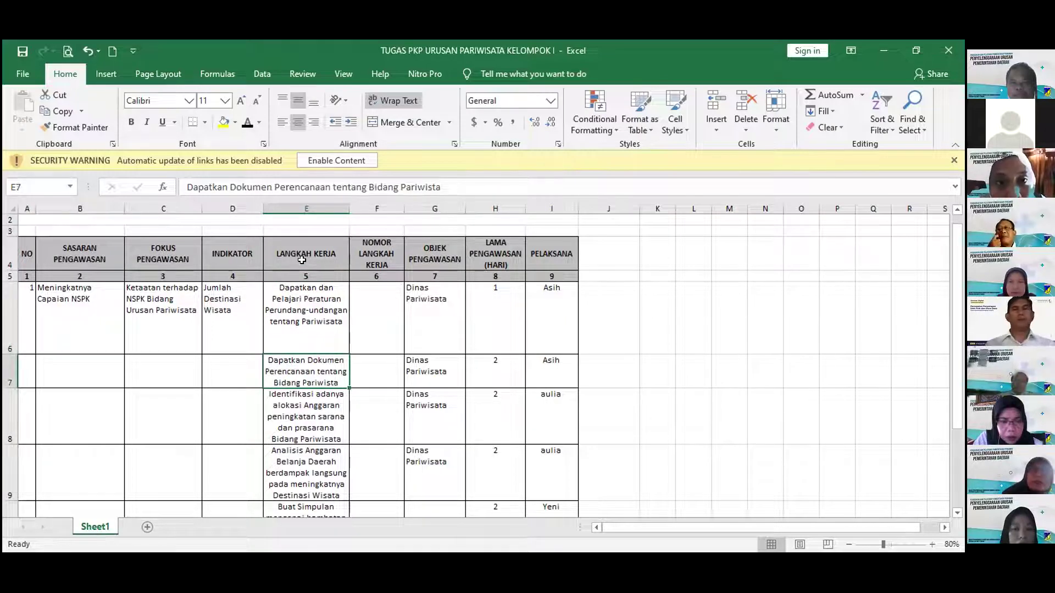
{"action": "key", "text": "Down"}
{"action": "key", "text": "Down"}
{"action": "key", "text": "Down"}
{"action": "key", "text": "Down"}
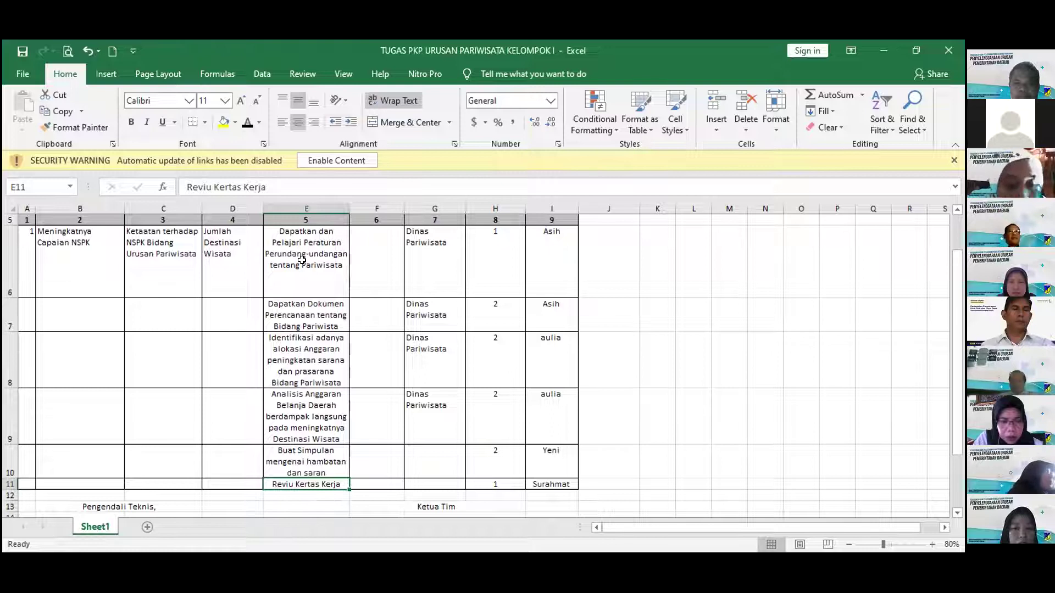
{"action": "key", "text": "Down"}
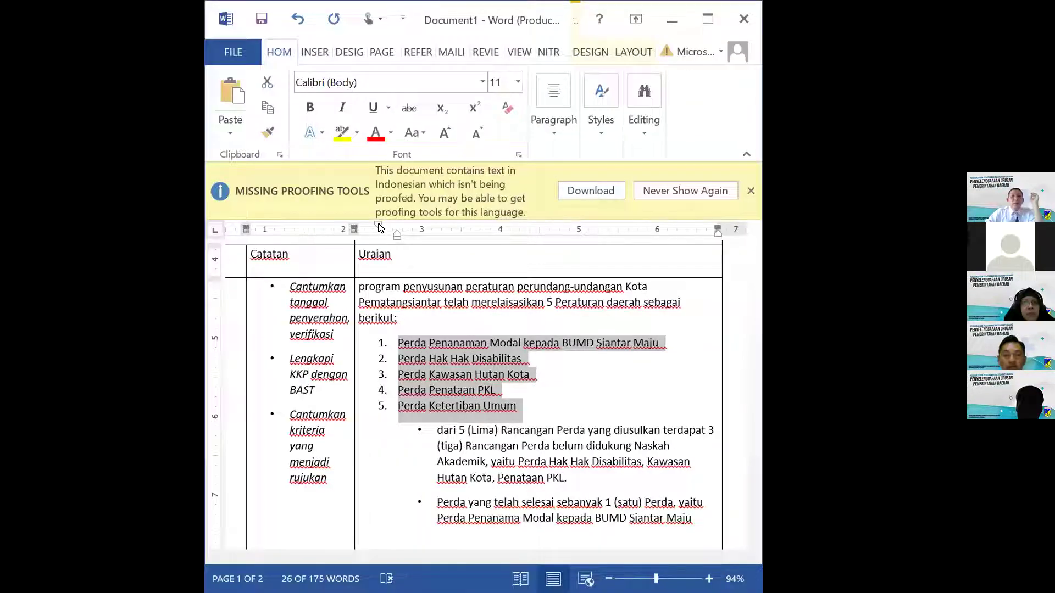
In the Word document, reduce the indent of the numbered list of five Perda in the Uraian column
{"action": "mouse_move", "coordinate": [378, 227]}
{"action": "left_mouse_down"}
{"action": "mouse_move", "coordinate": [356, 229]}
{"action": "mouse_move", "coordinate": [396, 234]}
{"action": "mouse_move", "coordinate": [374, 236]}
{"action": "left_mouse_up"}
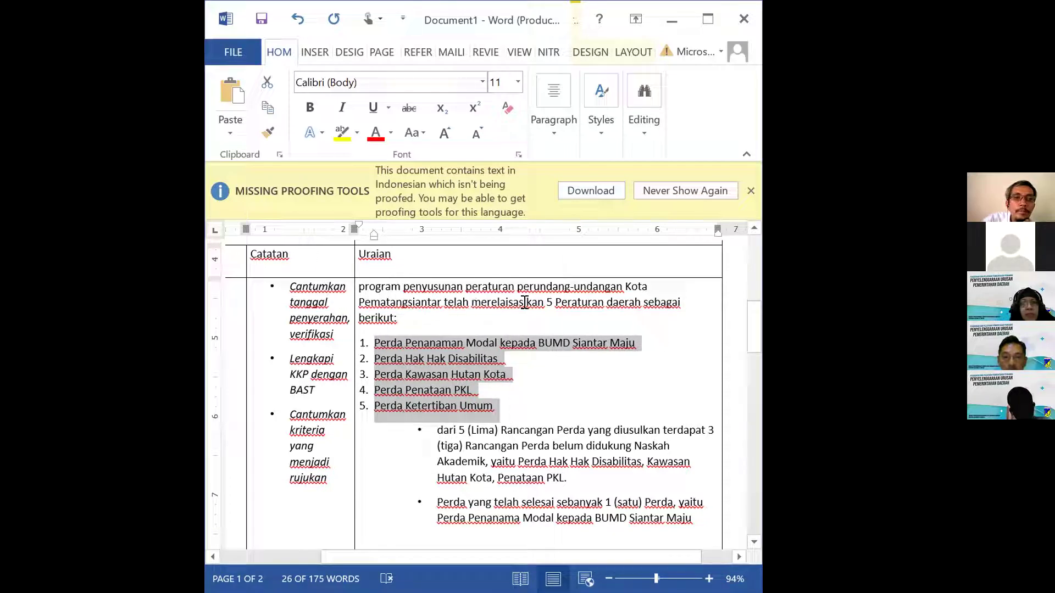
Replace the word "merelaisasikan" with "menyusun" in the sentence introducing the five regulations in the Uraian column
{"action": "left_click", "coordinate": [543, 303]}
{"action": "key", "text": "BackSpace"}
{"action": "key", "text": "BackSpace"}
{"action": "key", "text": "BackSpace"}
{"action": "key", "text": "BackSpace"}
{"action": "key", "text": "BackSpace"}
{"action": "key", "text": "BackSpace"}
{"action": "key", "text": "BackSpace"}
{"action": "key", "text": "BackSpace"}
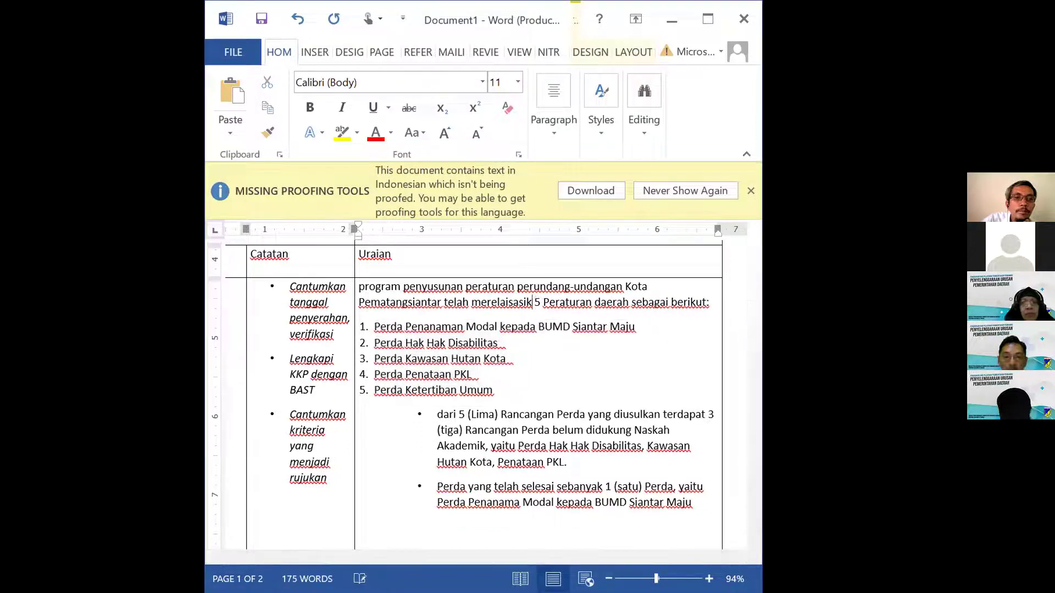
{"action": "key", "text": "BackSpace"}
{"action": "key", "text": "BackSpace"}
{"action": "key", "text": "BackSpace"}
{"action": "key", "text": "BackSpace"}
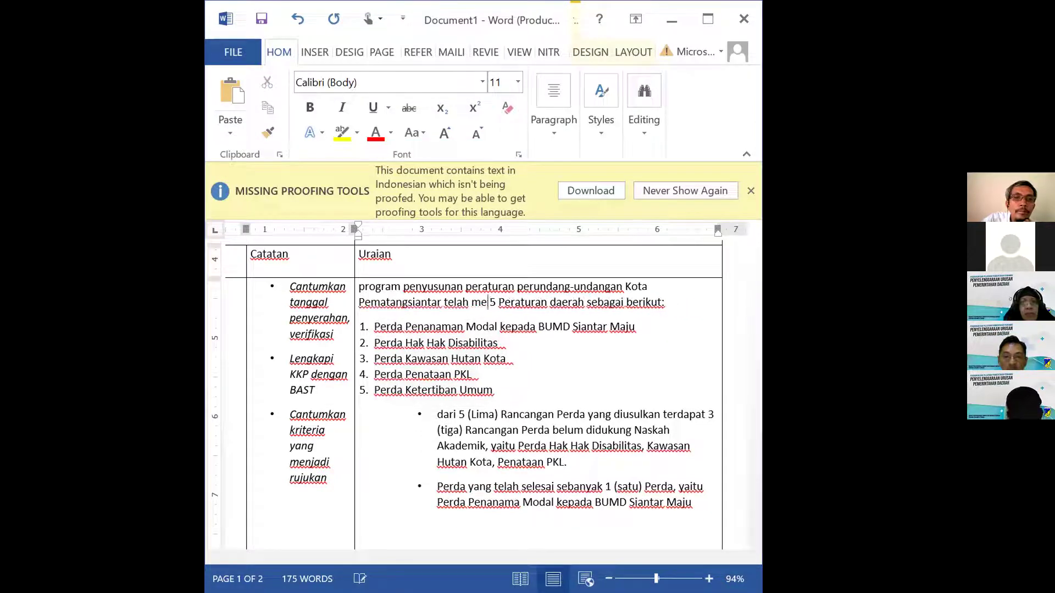
{"action": "type", "text": "nyu"}
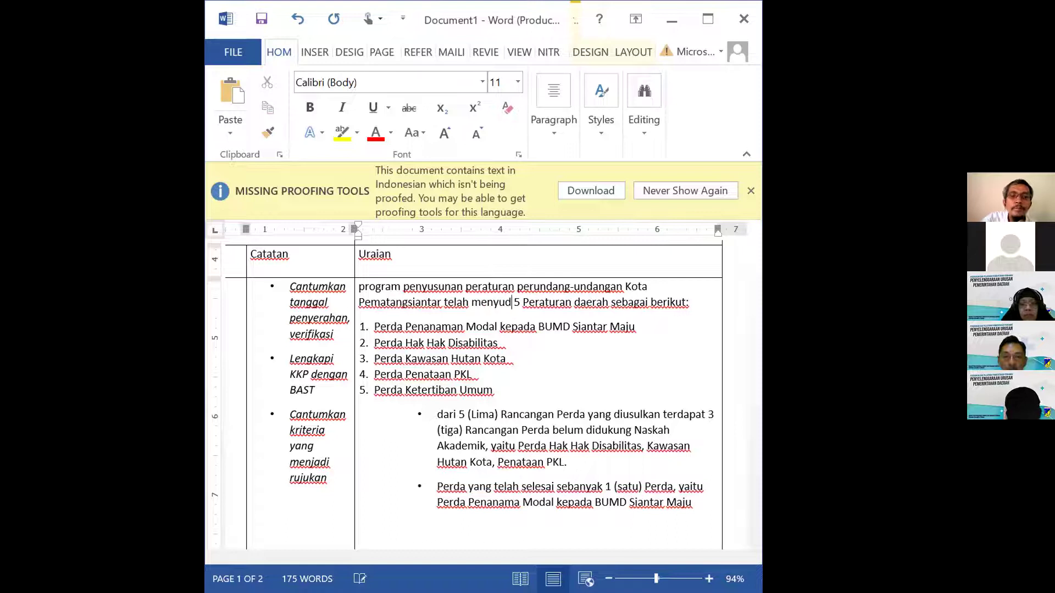
{"action": "type", "text": "sun"}
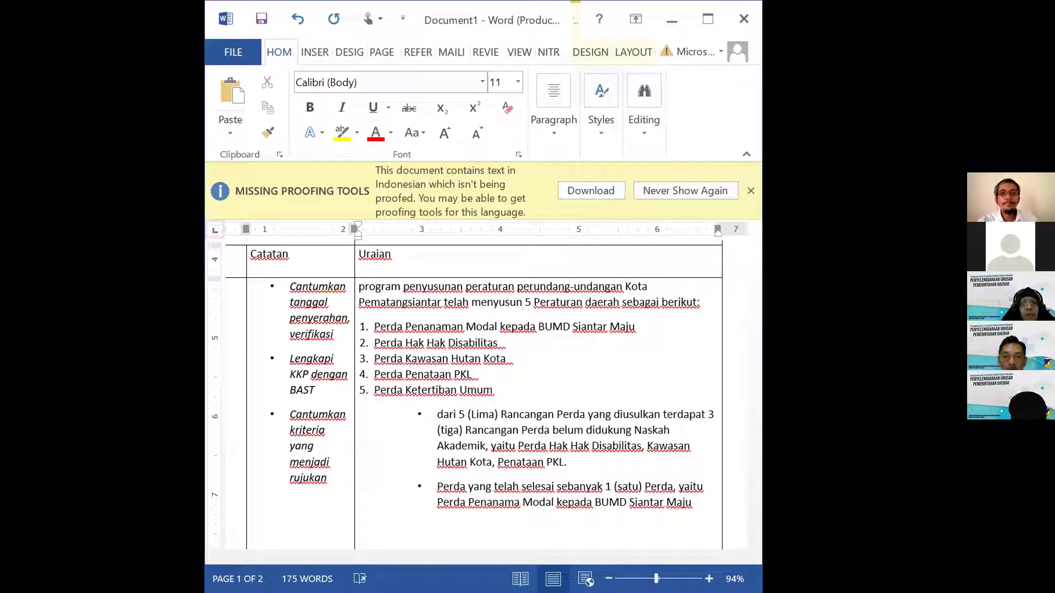
Insert the word "rancangan" before "5 Peraturan daerah" in the introductory sentence of the Uraian column
{"action": "left_click", "coordinate": [636, 328]}
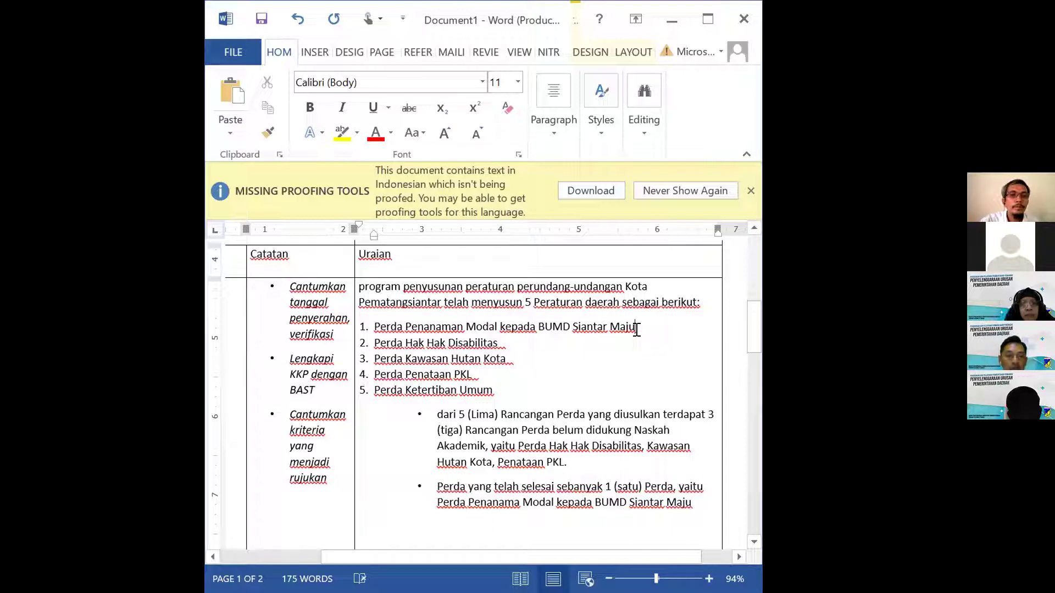
{"action": "left_click", "coordinate": [526, 301]}
{"action": "type", "text": "rancang"}
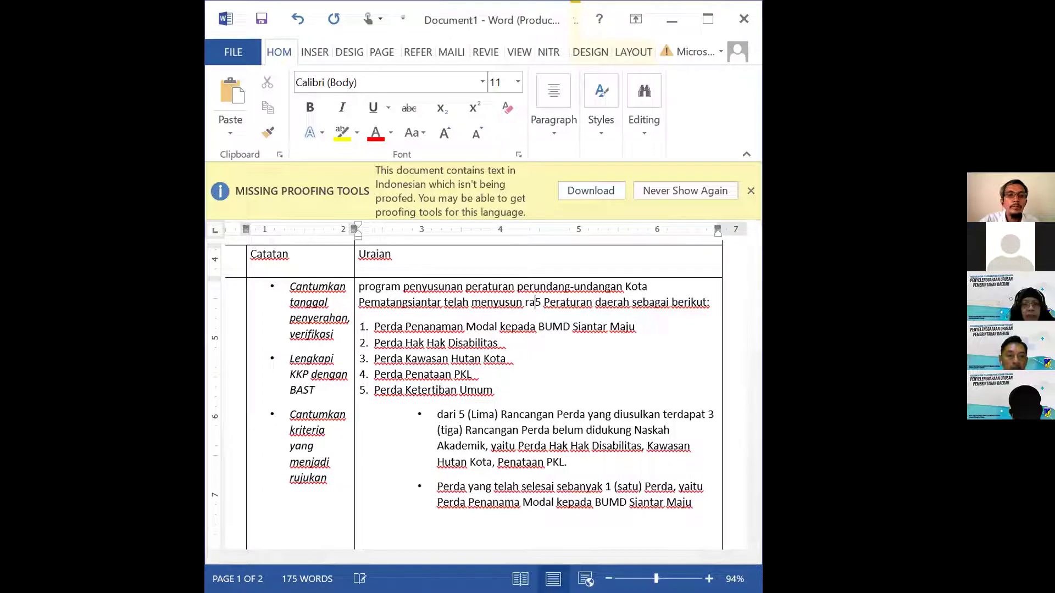
{"action": "type", "text": "an"}
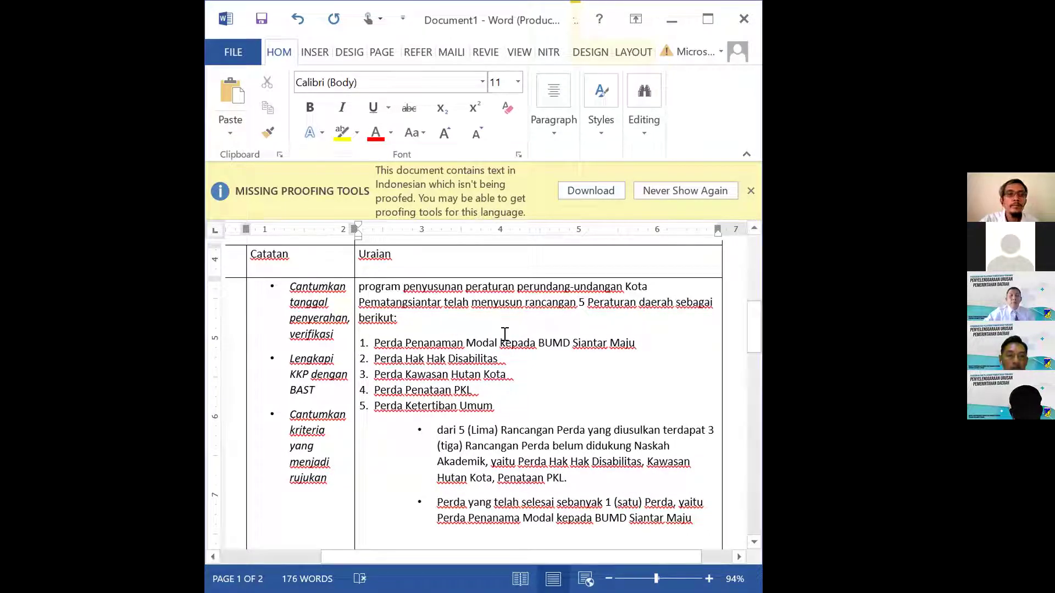
Add an unbulleted, unindented paragraph reading "Ketersediaan" between the numbered Perda list and the bullet beginning "dari 5 (Lima)"
{"action": "left_click", "coordinate": [523, 396]}
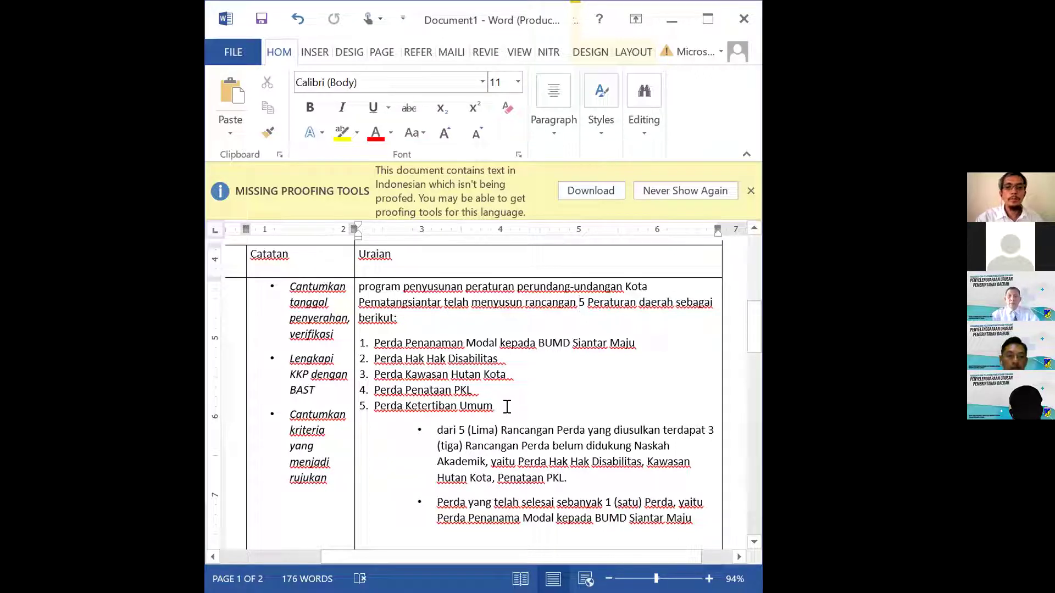
{"action": "left_click", "coordinate": [440, 429]}
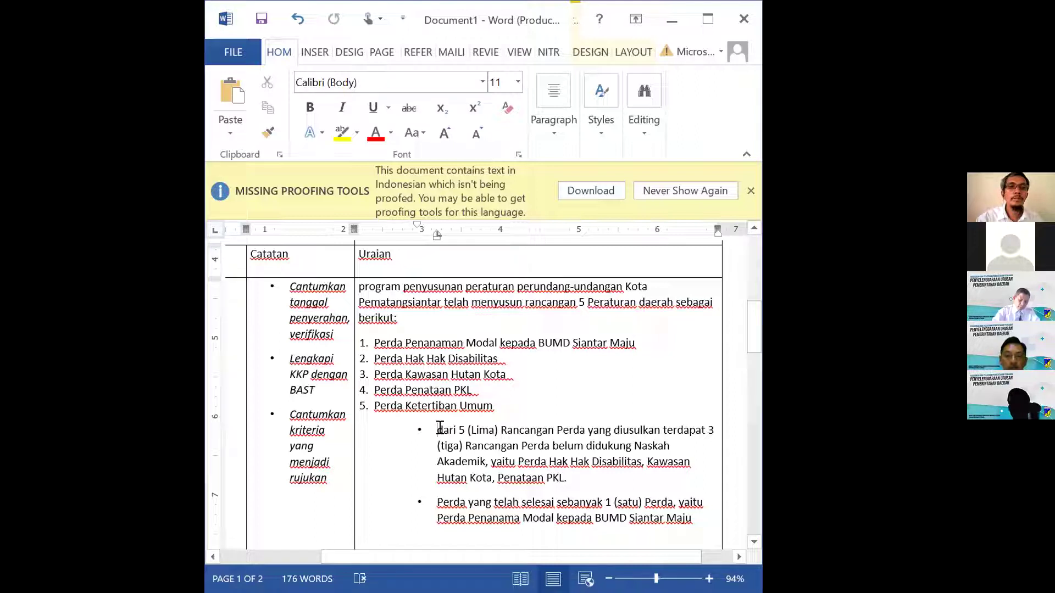
{"action": "key", "text": "Return"}
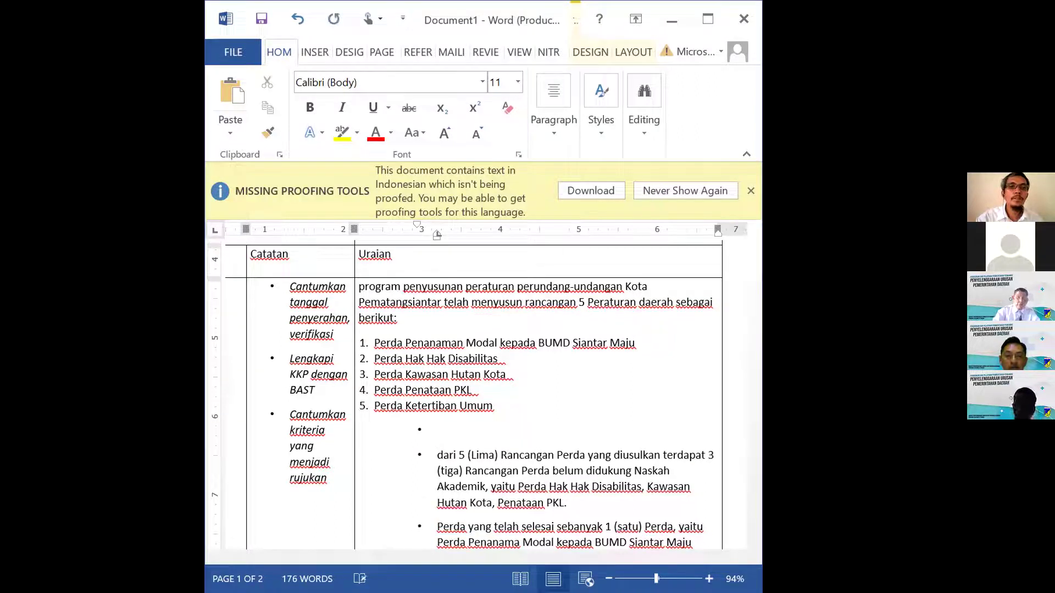
{"action": "key", "text": "BackSpace"}
{"action": "key", "text": "BackSpace"}
{"action": "type", "text": "K"}
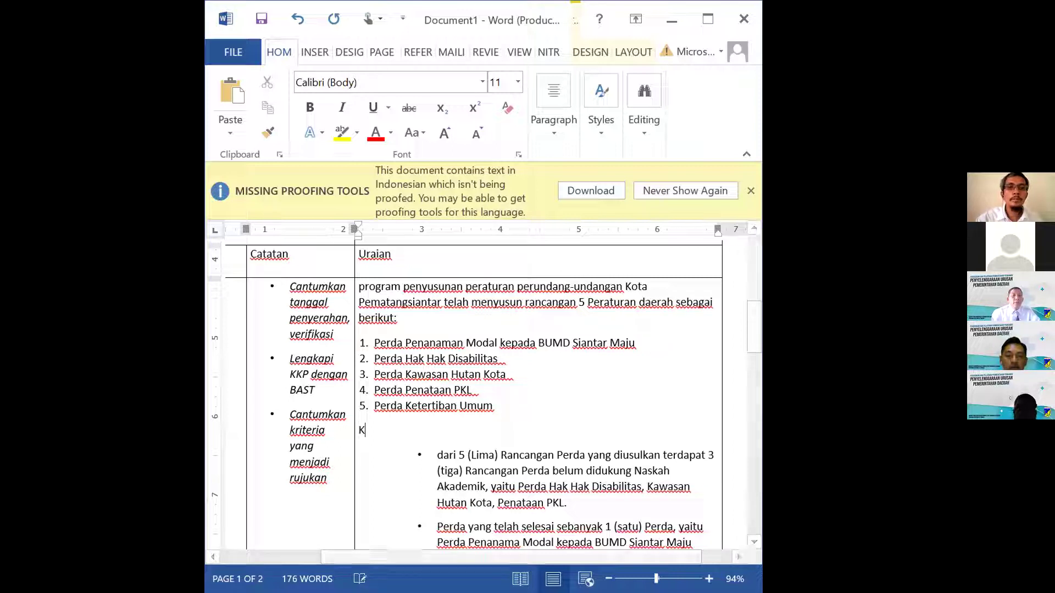
{"action": "type", "text": "etersediaan"}
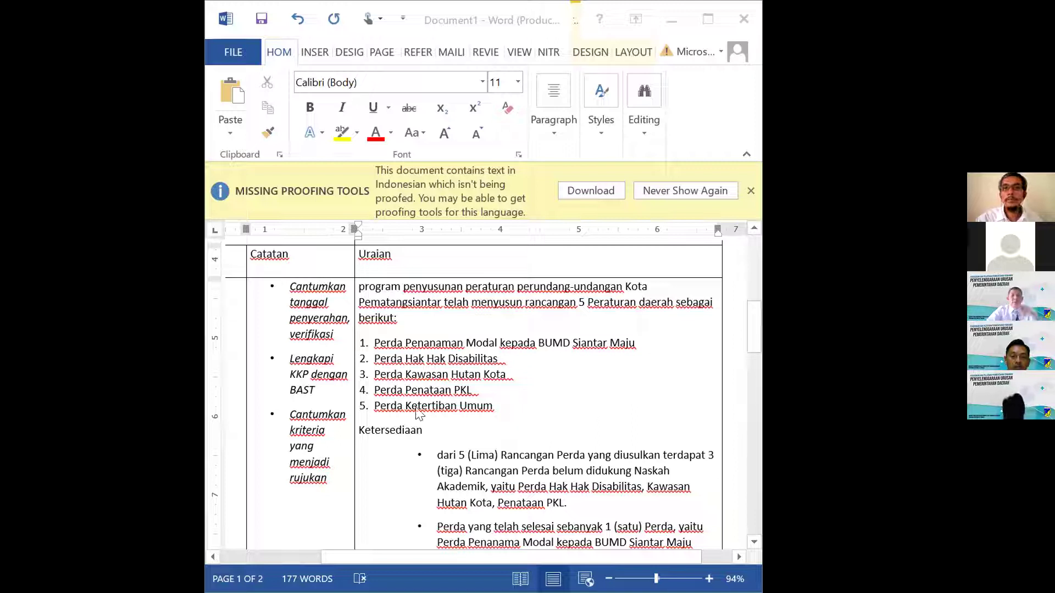
Insert the opening clause "Setelah dilakukan verifikasi, " before the word "Ketersediaan" below the numbered list
{"action": "left_click", "coordinate": [358, 430]}
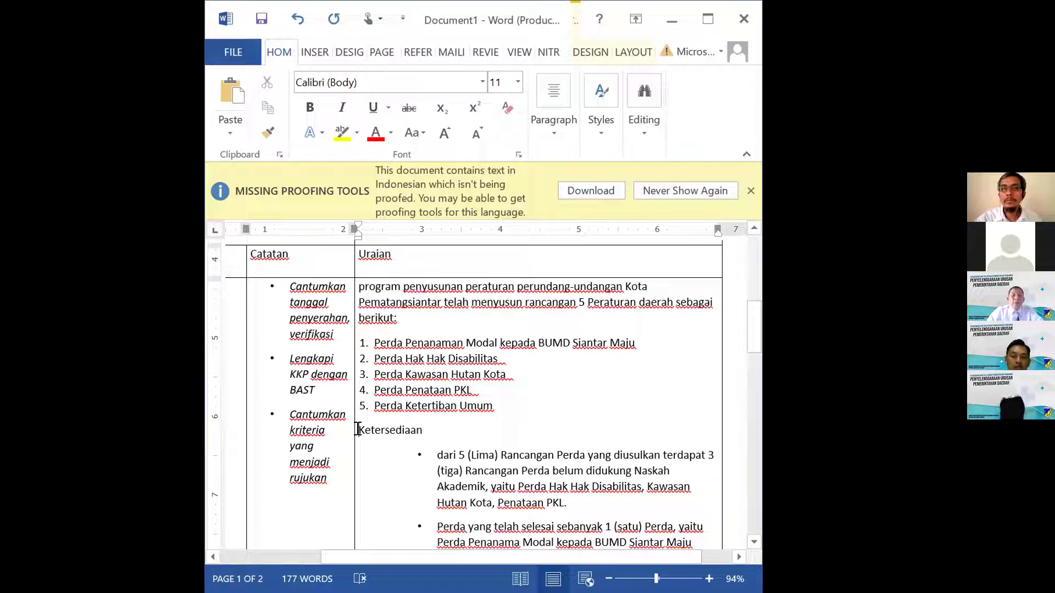
{"action": "type", "text": "Setelah"}
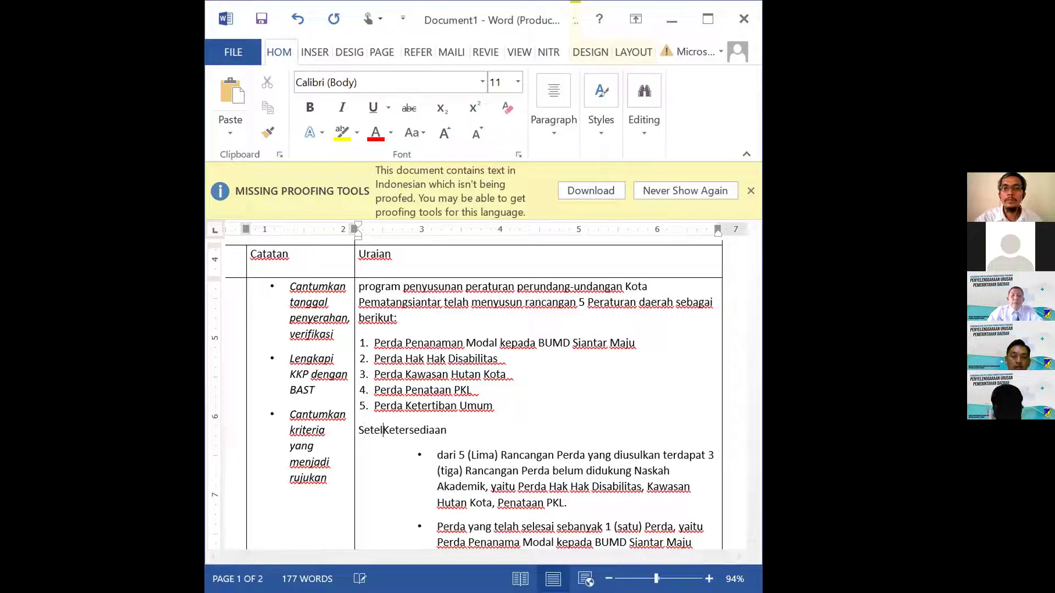
{"action": "type", "text": " dilakukan "}
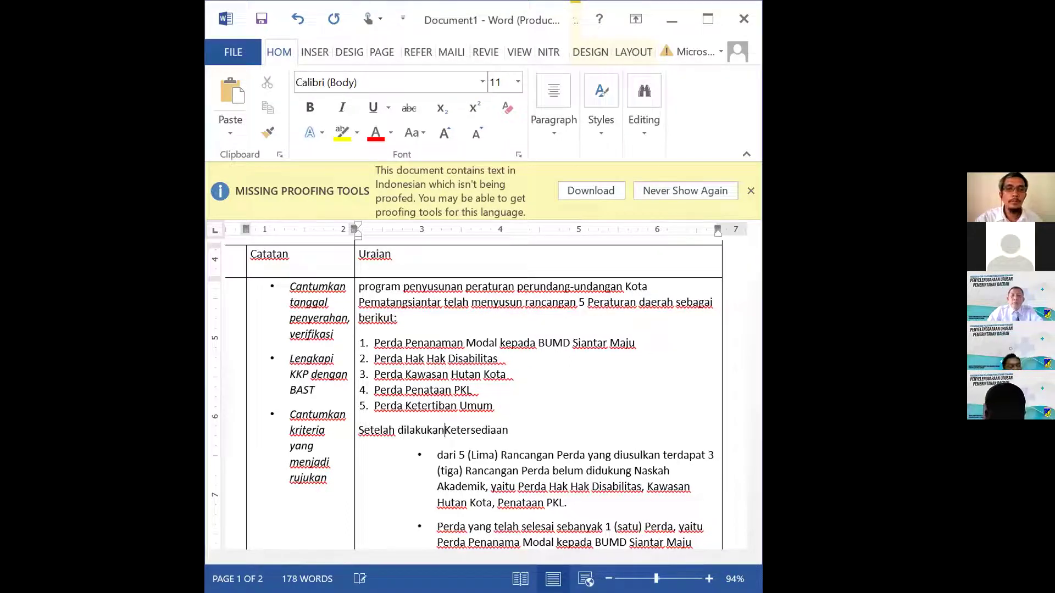
{"action": "type", "text": "feri"}
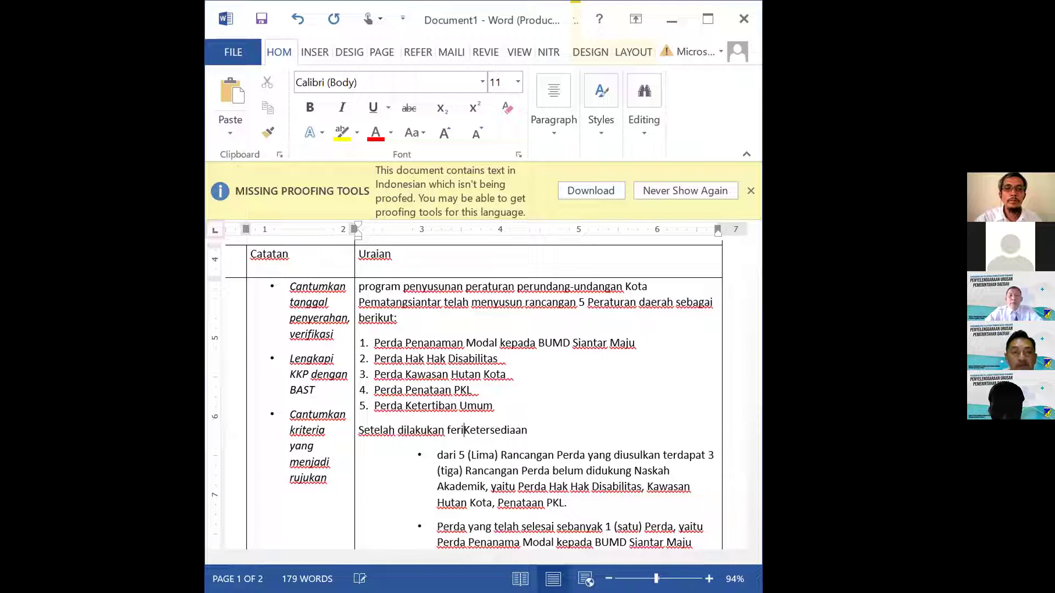
{"action": "key", "text": "BackSpace"}
{"action": "key", "text": "BackSpace"}
{"action": "key", "text": "BackSpace"}
{"action": "key", "text": "BackSpace"}
{"action": "type", "text": "vr"}
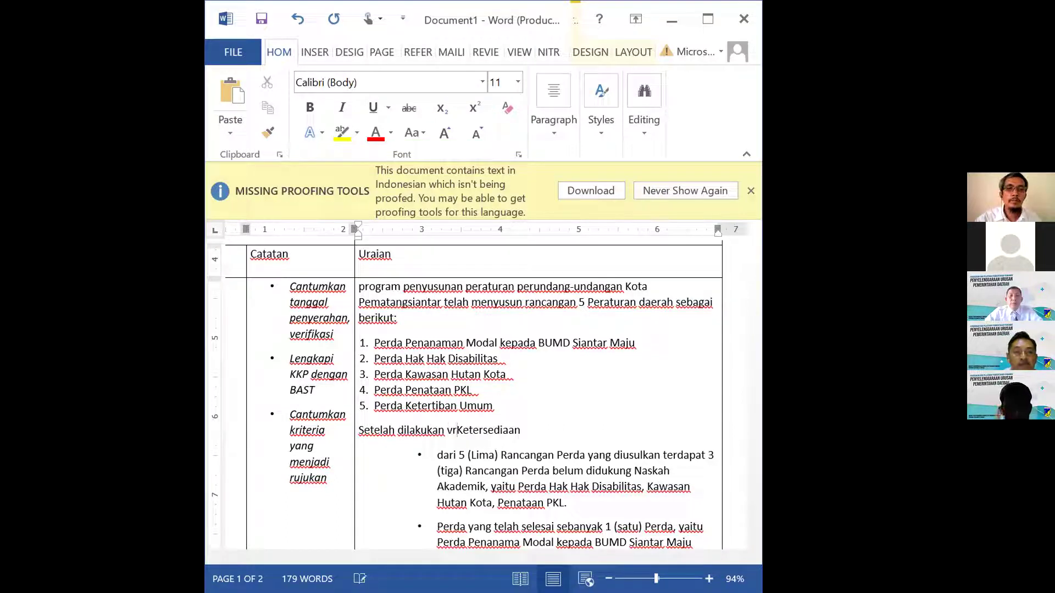
{"action": "type", "text": "ri"}
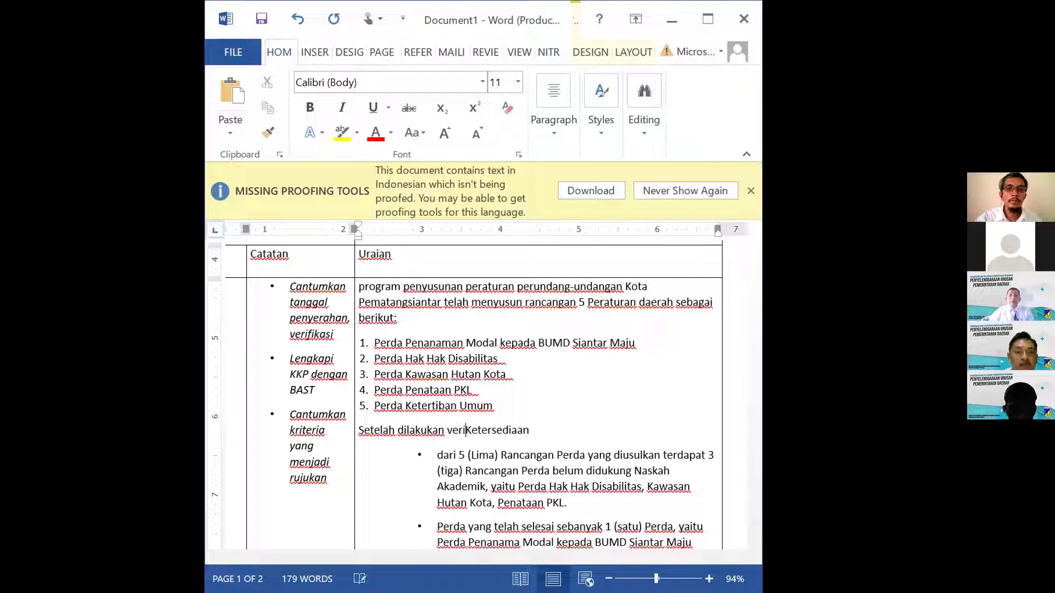
{"action": "type", "text": "fikasi"}
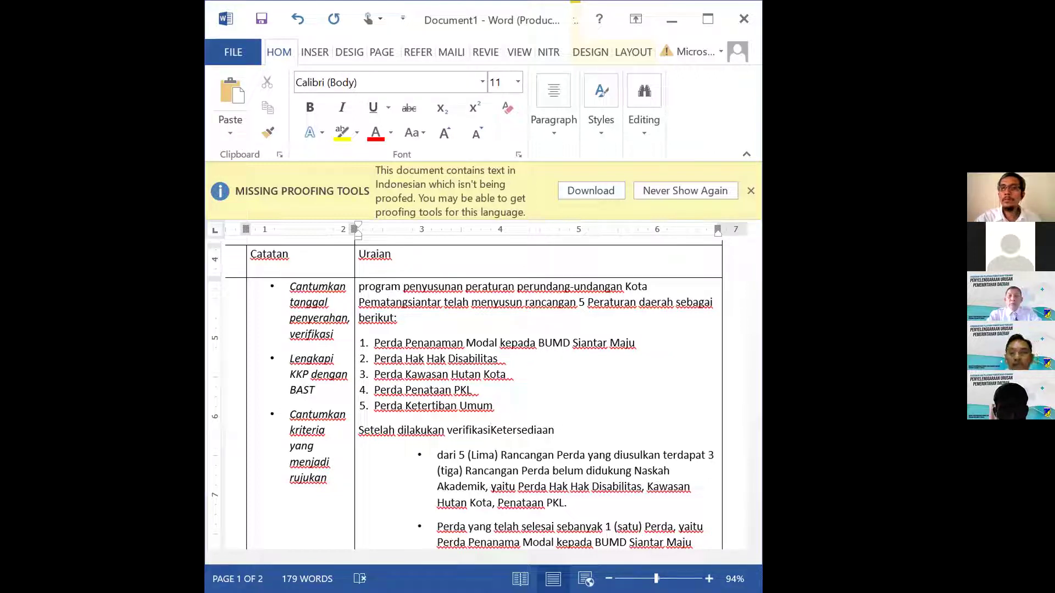
{"action": "type", "text": ", "}
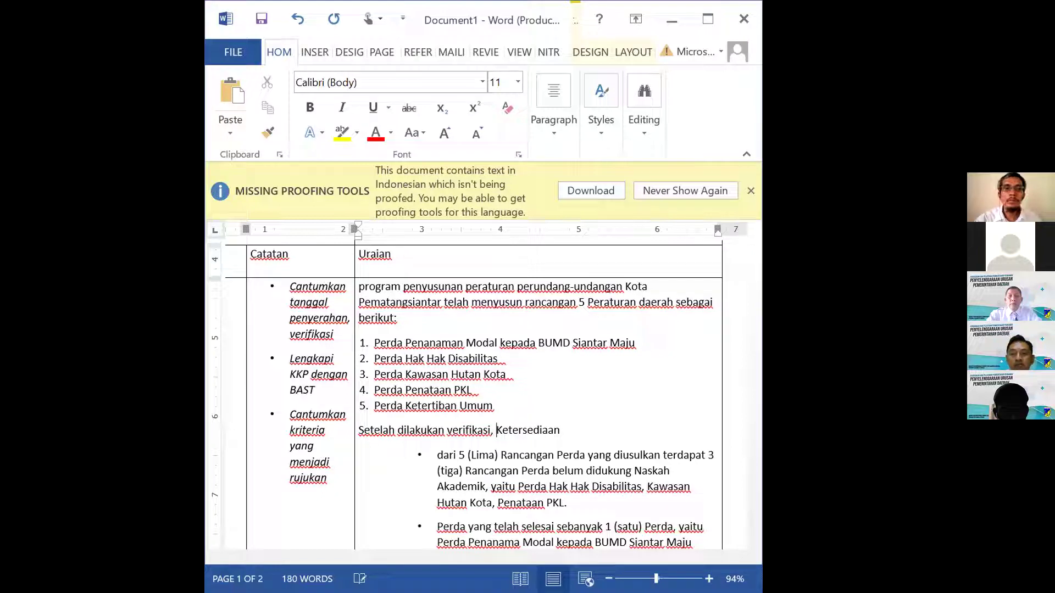
Continue the clause with "terdapat 3 rancangan daerah yang belum didukung dengan naskah akademik sebagai berikut:" and move "Ketersediaan" onto its own paragraph
{"action": "type", "text": "terdapat"}
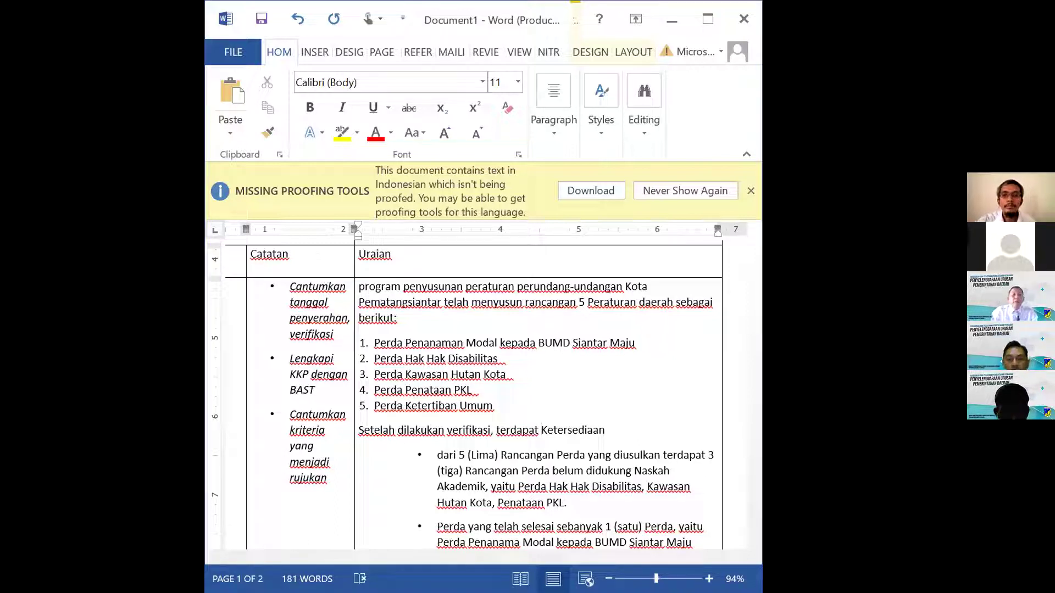
{"action": "type", "text": " 3"}
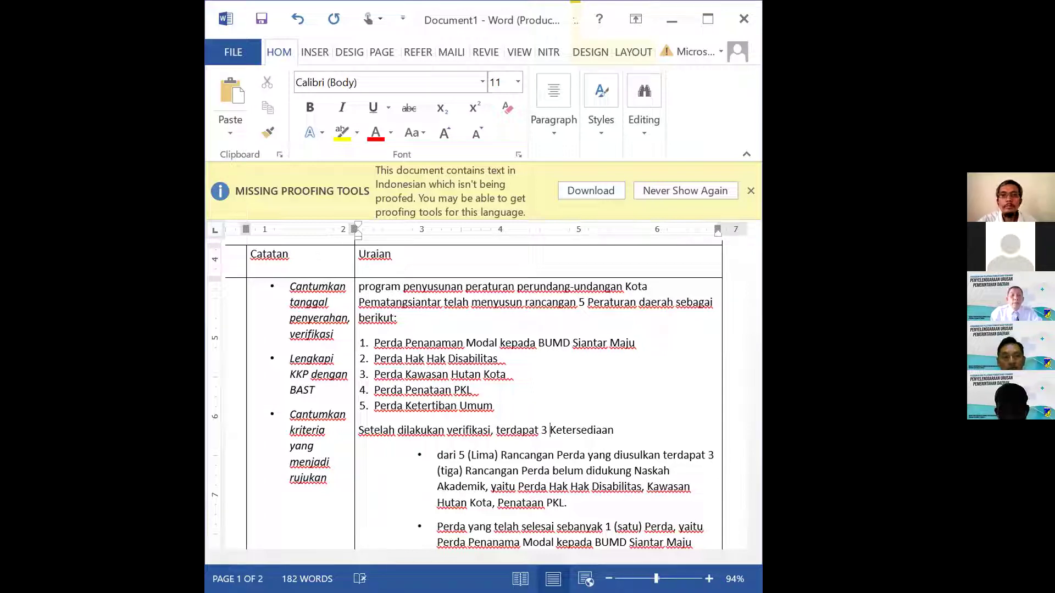
{"action": "type", "text": " rancang"}
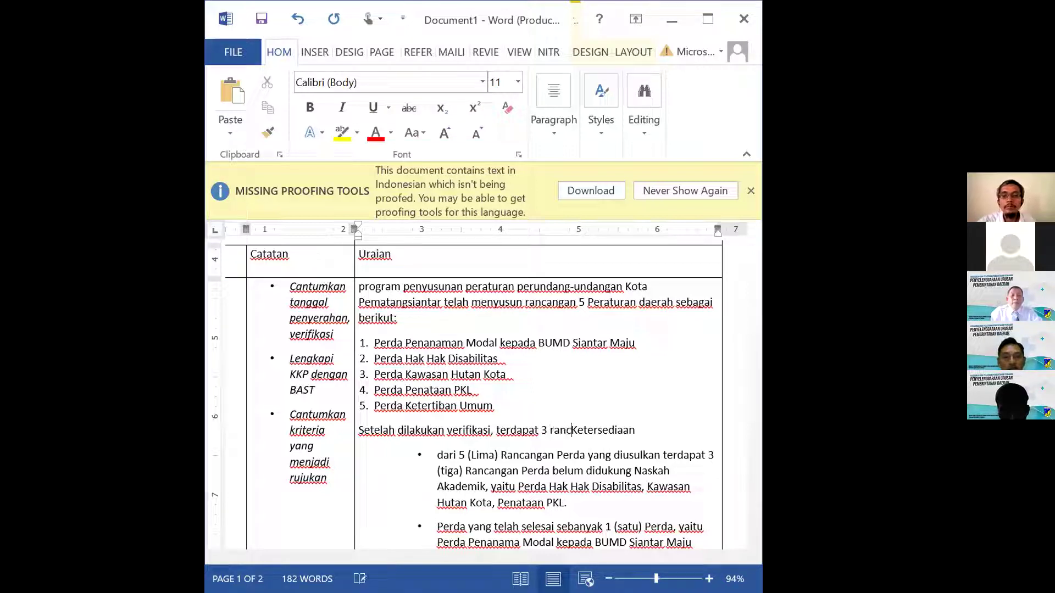
{"action": "type", "text": "an daerah"}
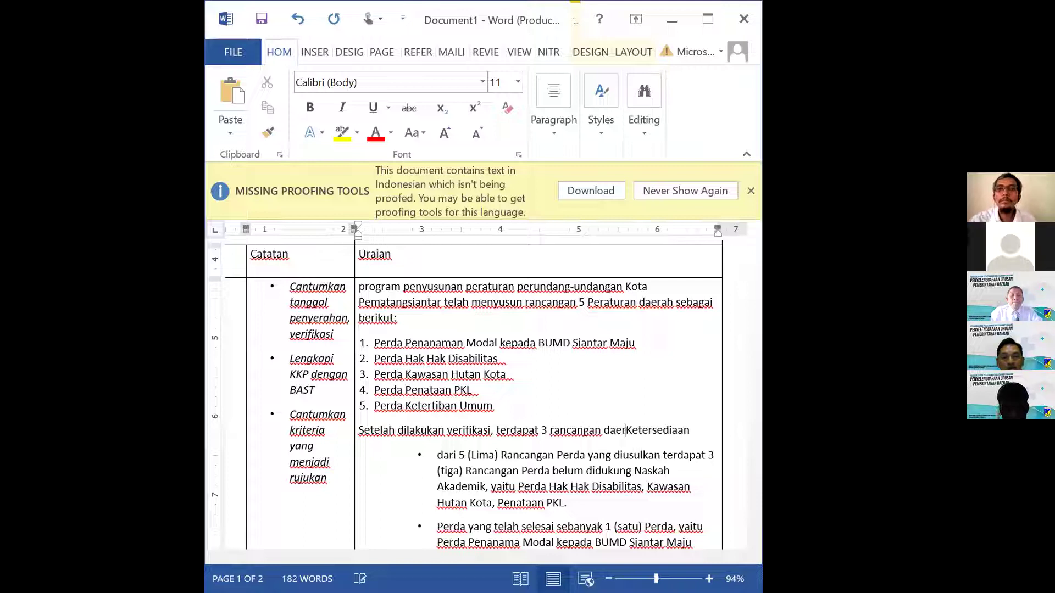
{"action": "type", "text": " yang b"}
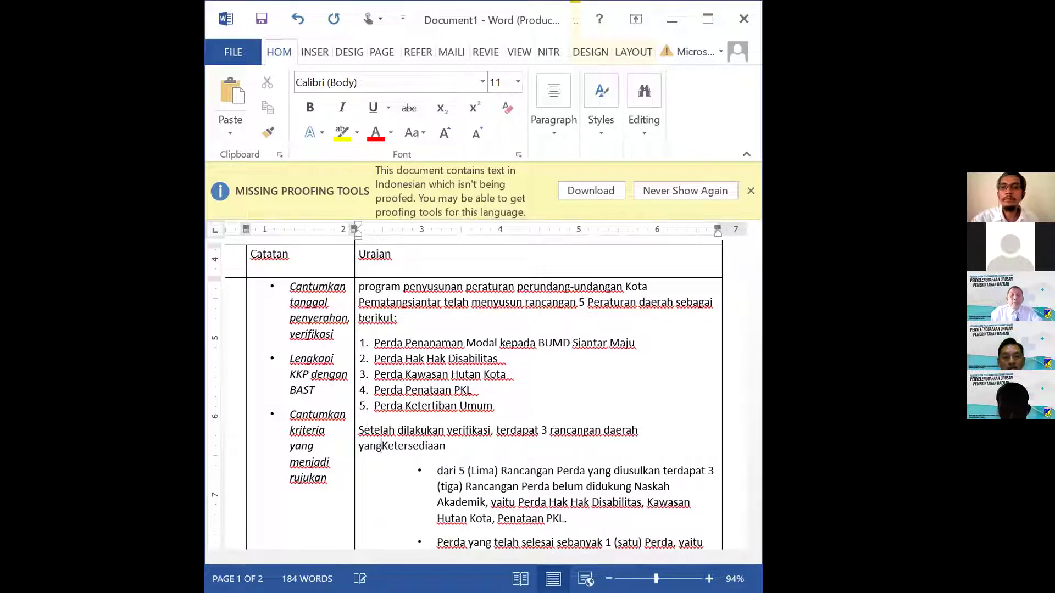
{"action": "type", "text": "elum di"}
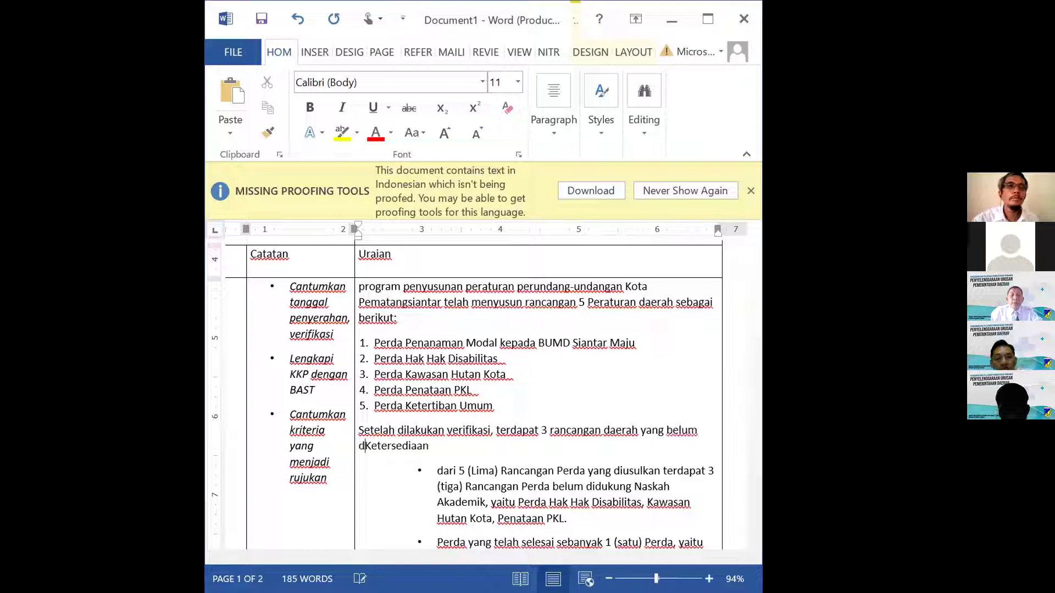
{"action": "type", "text": "dukung de"}
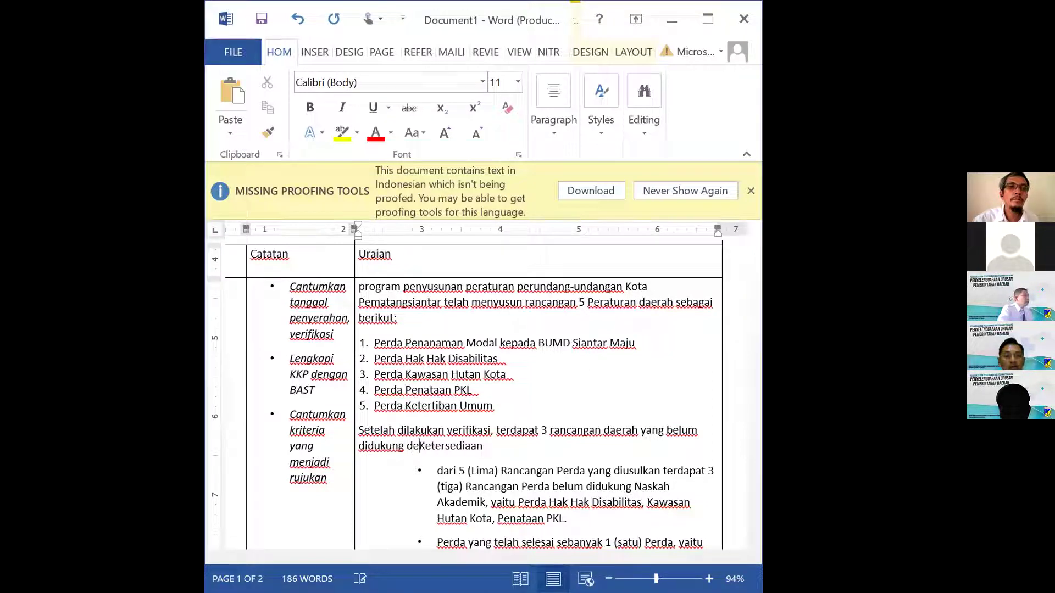
{"action": "type", "text": "ngan naskah"}
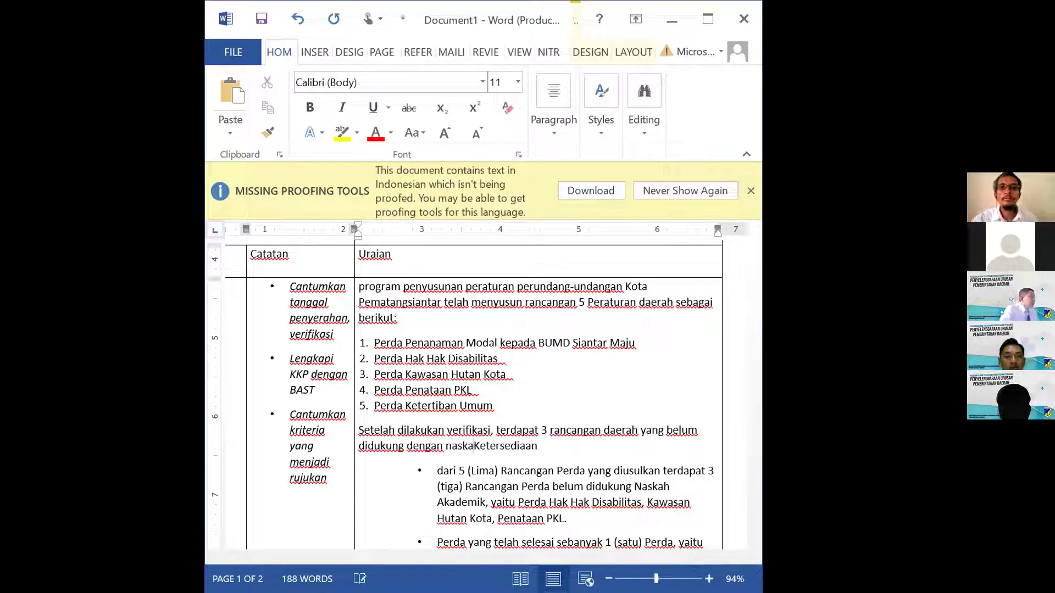
{"action": "type", "text": " akademik s"}
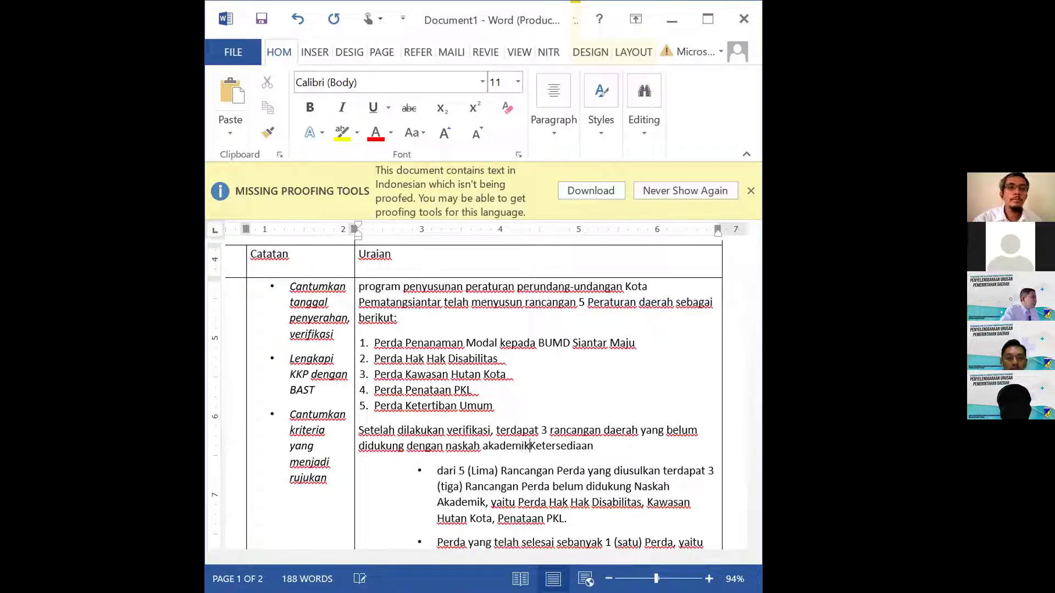
{"action": "type", "text": "ebagai ber"}
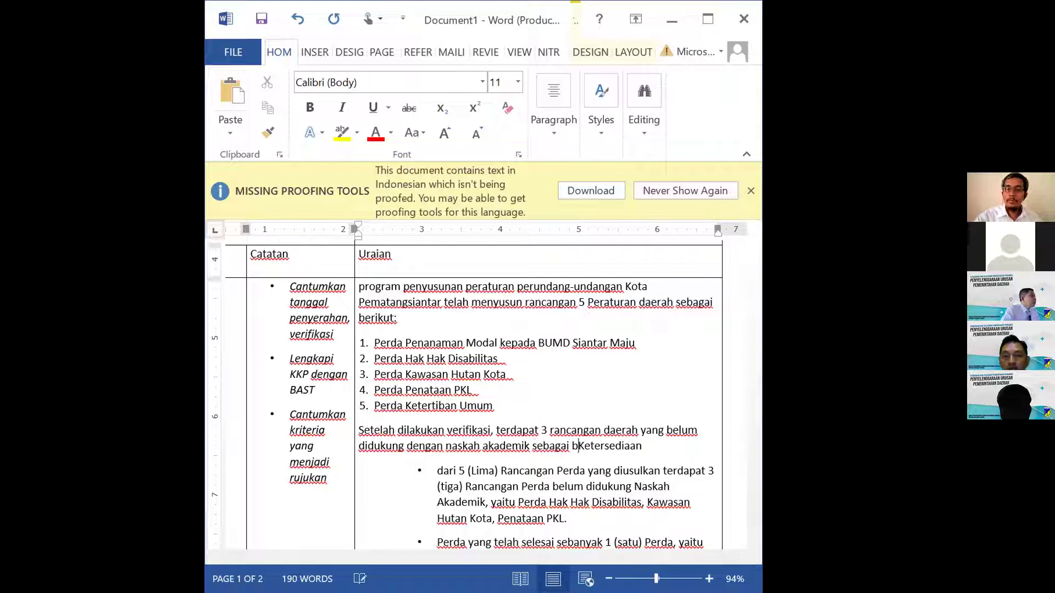
{"action": "type", "text": "ikut:"}
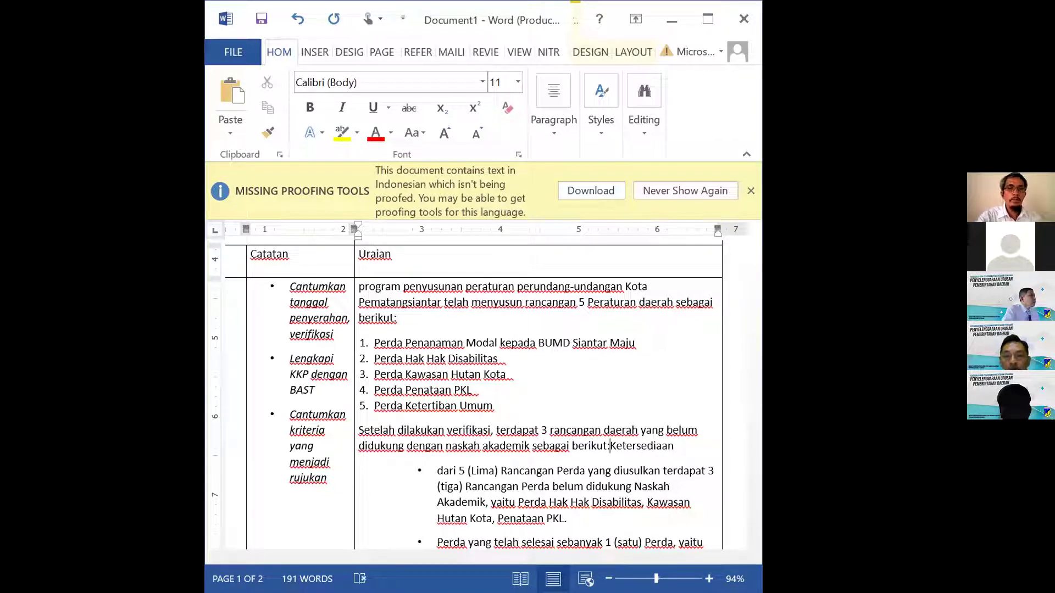
{"action": "key", "text": "Return"}
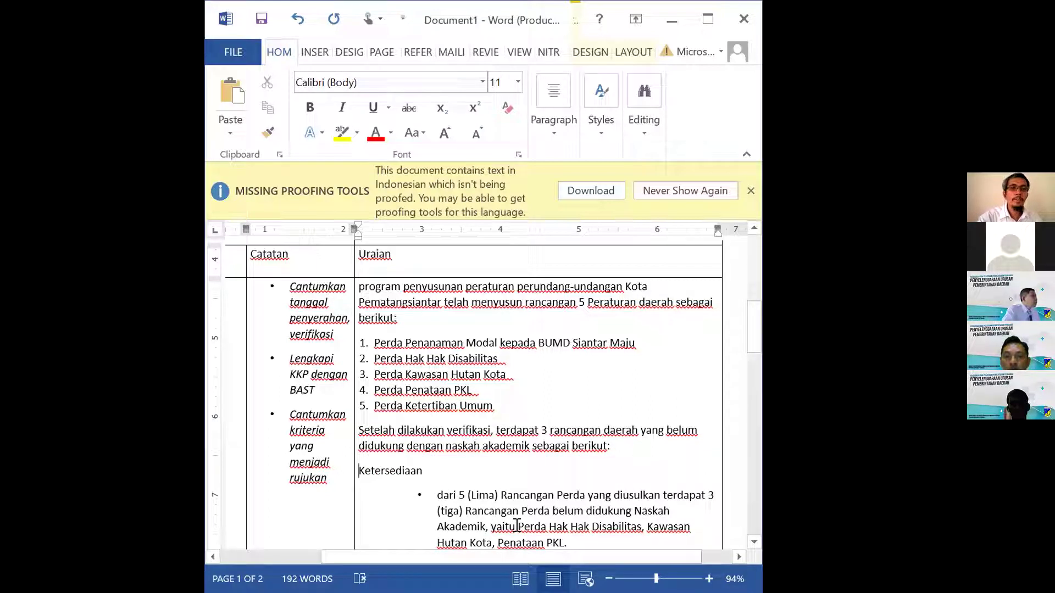
Delete the bullet's lead-in from "dari 5 (Lima)" through "yaitu", its bullet, and the word "Ketersediaan" above it
{"action": "left_click_drag", "start_coordinate": [516, 525], "coordinate": [434, 497]}
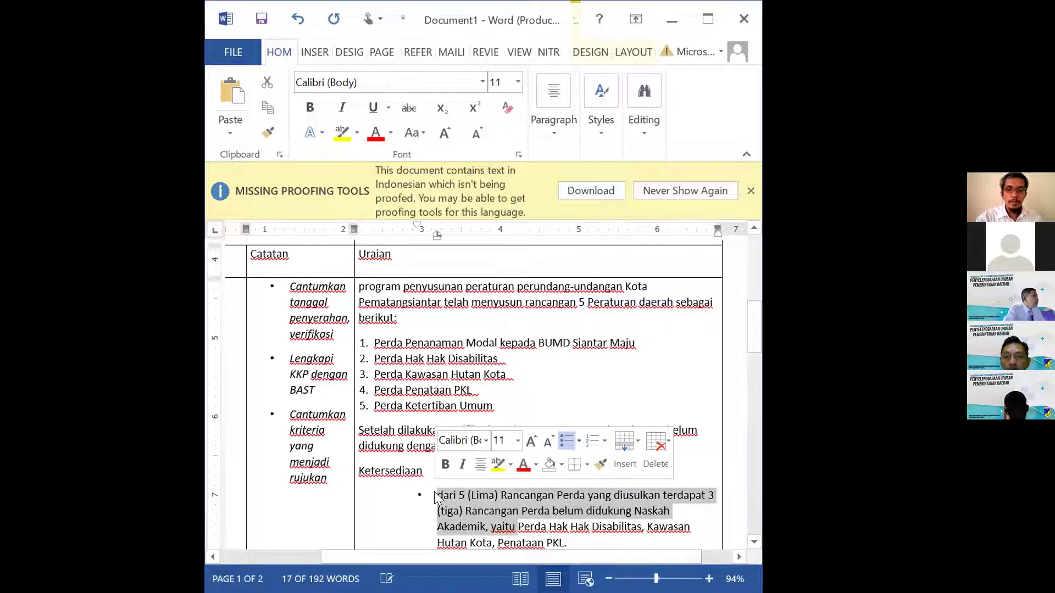
{"action": "key", "text": "Delete"}
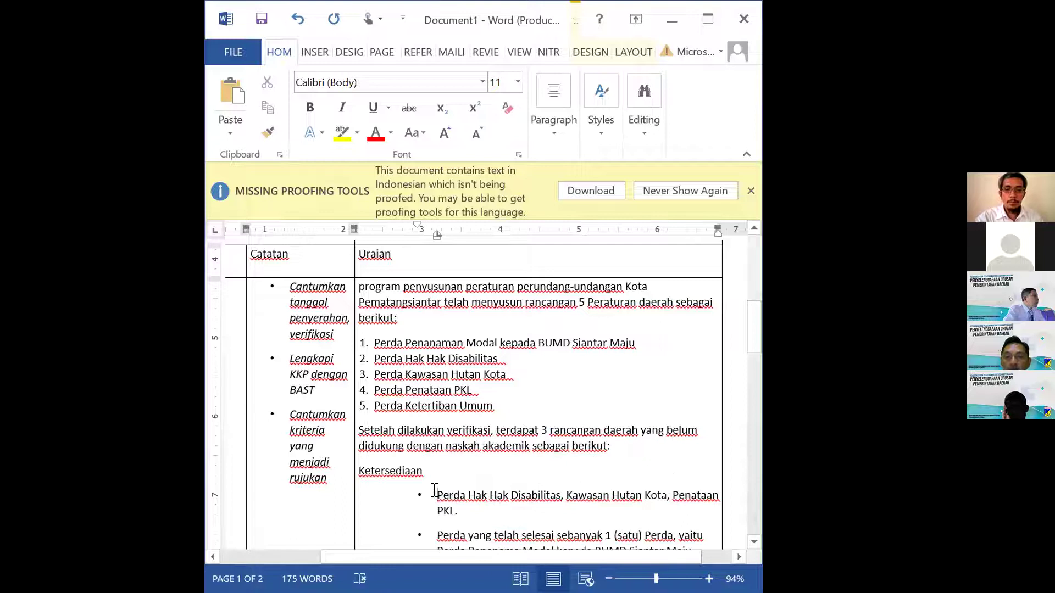
{"action": "key", "text": "BackSpace"}
{"action": "key", "text": "BackSpace"}
{"action": "key", "text": "BackSpace"}
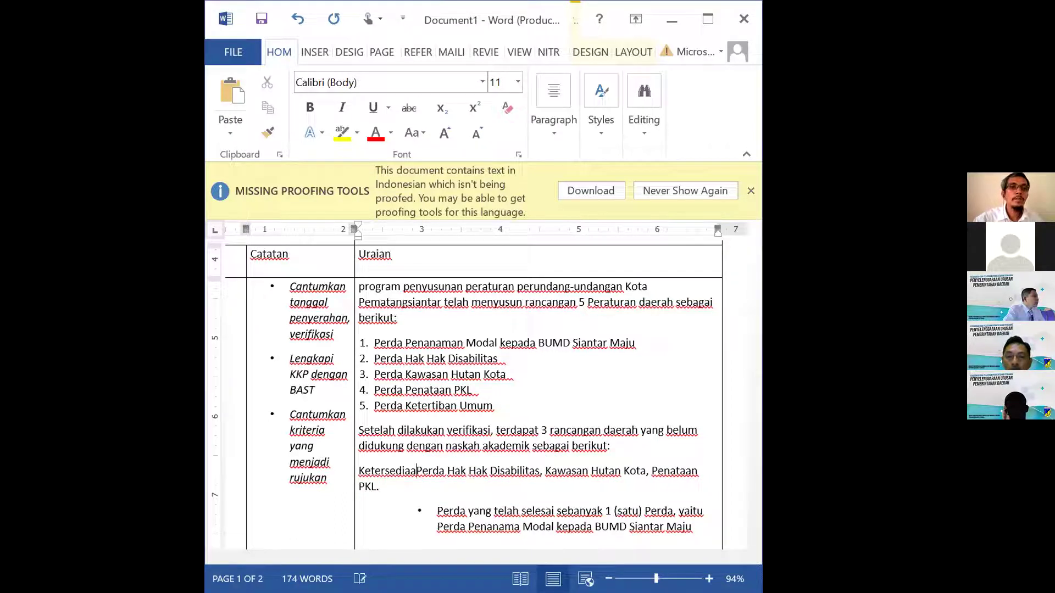
{"action": "key", "text": "BackSpace"}
{"action": "key", "text": "BackSpace"}
{"action": "key", "text": "BackSpace"}
{"action": "key", "text": "BackSpace"}
{"action": "key", "text": "BackSpace"}
{"action": "key", "text": "BackSpace"}
{"action": "key", "text": "BackSpace"}
{"action": "key", "text": "BackSpace"}
{"action": "key", "text": "BackSpace"}
{"action": "key", "text": "BackSpace"}
{"action": "key", "text": "BackSpace"}
Number the remaining Perda line and split it into three items: "Perda Hak Hak Disabilitas", "Kawasan Hutan Kota" and "Penataan PKL."
{"action": "type", "text": "1."}
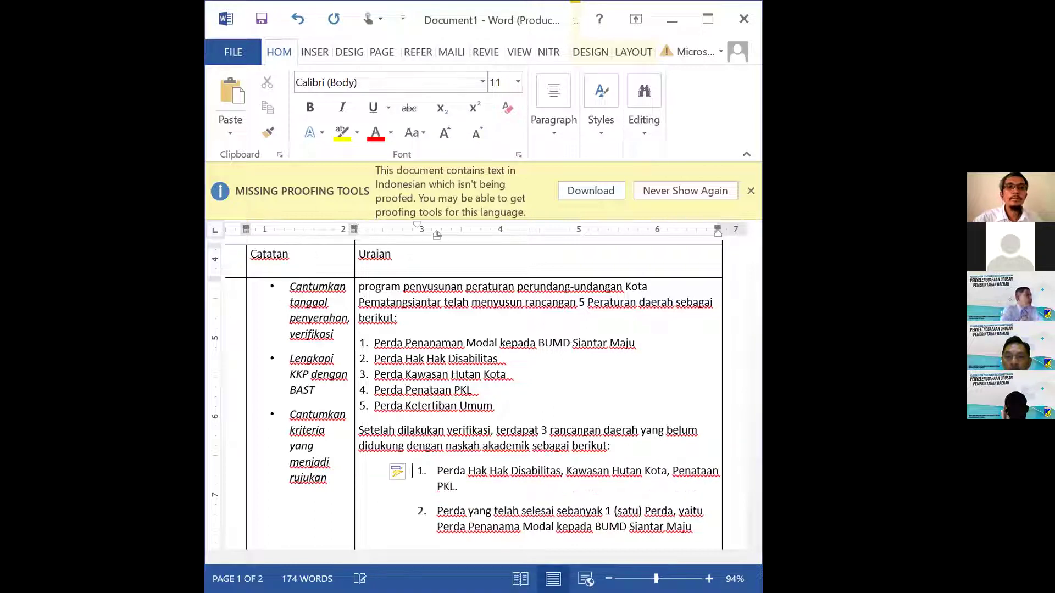
{"action": "left_click", "coordinate": [566, 470]}
{"action": "key", "text": "BackSpace"}
{"action": "key", "text": "BackSpace"}
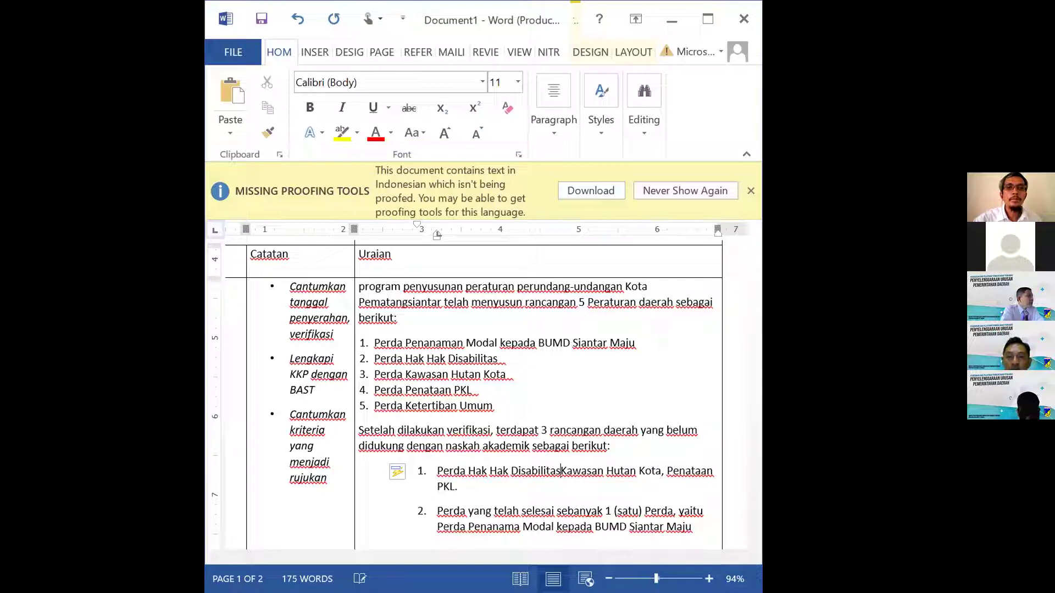
{"action": "key", "text": "Return"}
{"action": "left_click", "coordinate": [543, 487]}
{"action": "key", "text": "BackSpace"}
{"action": "key", "text": "BackSpace"}
{"action": "key", "text": "Return"}
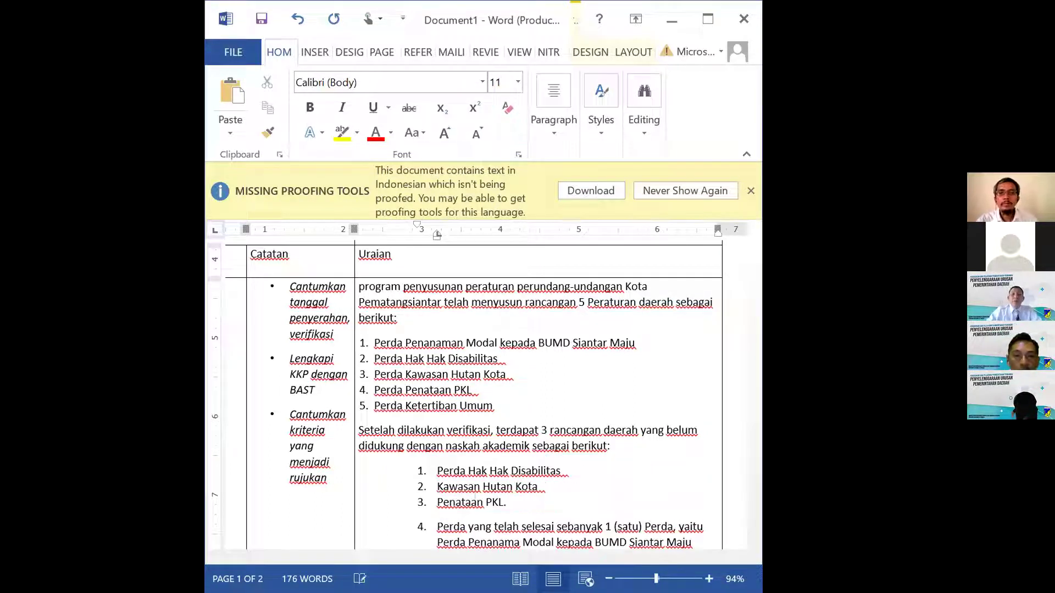
Reduce the first-line and hanging indents of the three new numbered items to align them with the five-item Perda list above
{"action": "left_click_drag", "start_coordinate": [509, 503], "coordinate": [438, 471]}
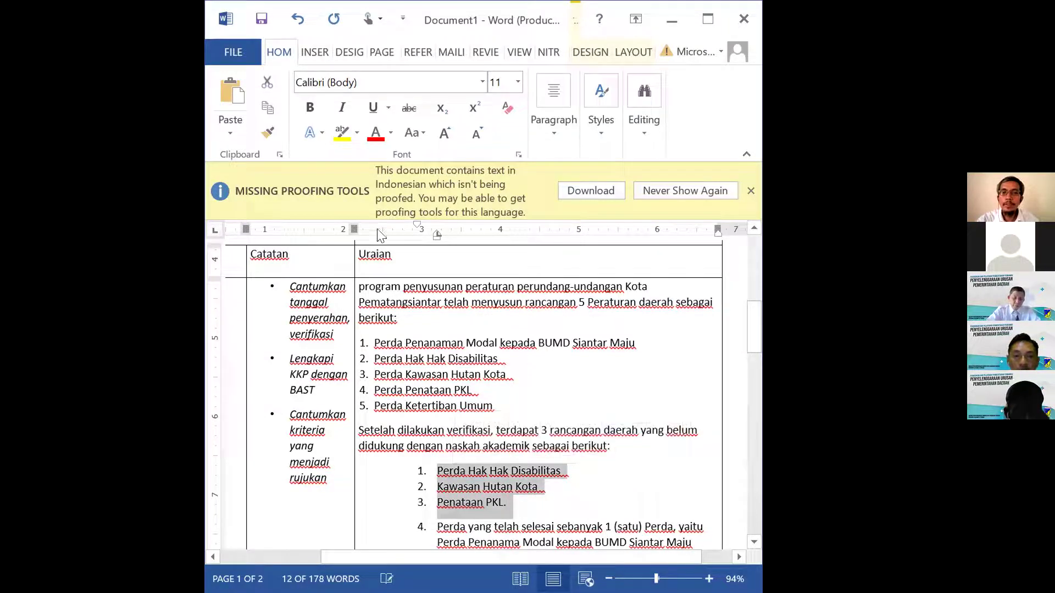
{"action": "left_click_drag", "start_coordinate": [418, 228], "coordinate": [418, 229]}
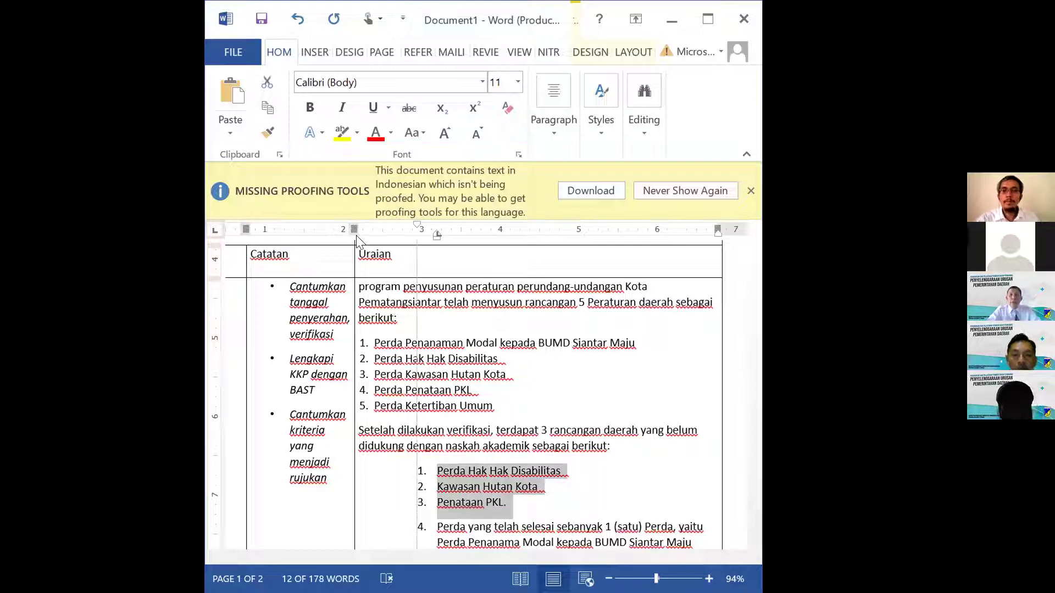
{"action": "left_click_drag", "start_coordinate": [357, 241], "coordinate": [358, 240]}
{"action": "left_click_drag", "start_coordinate": [438, 237], "coordinate": [375, 239]}
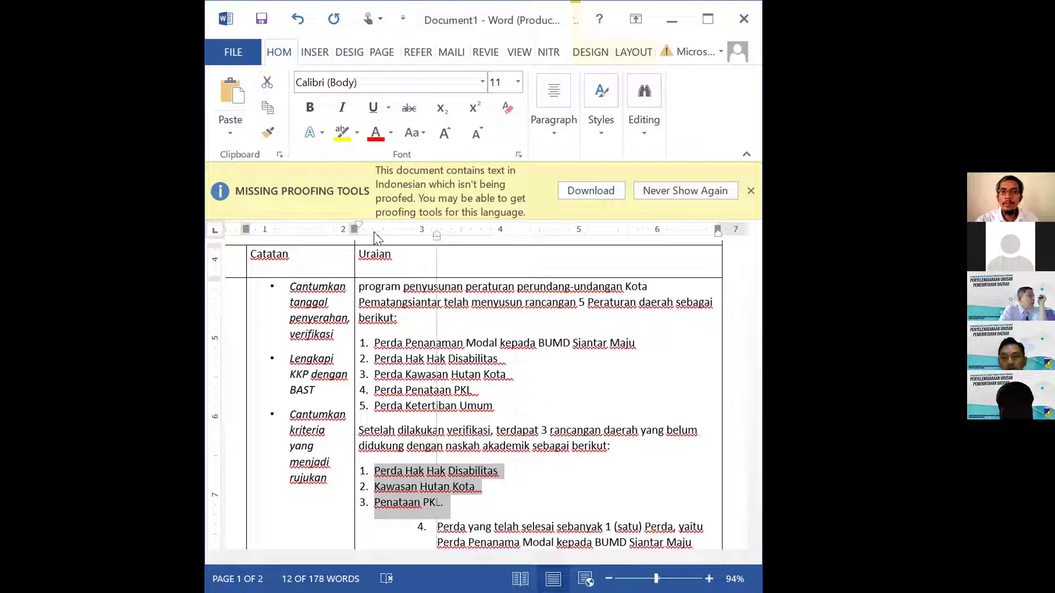
{"action": "left_click", "coordinate": [509, 499]}
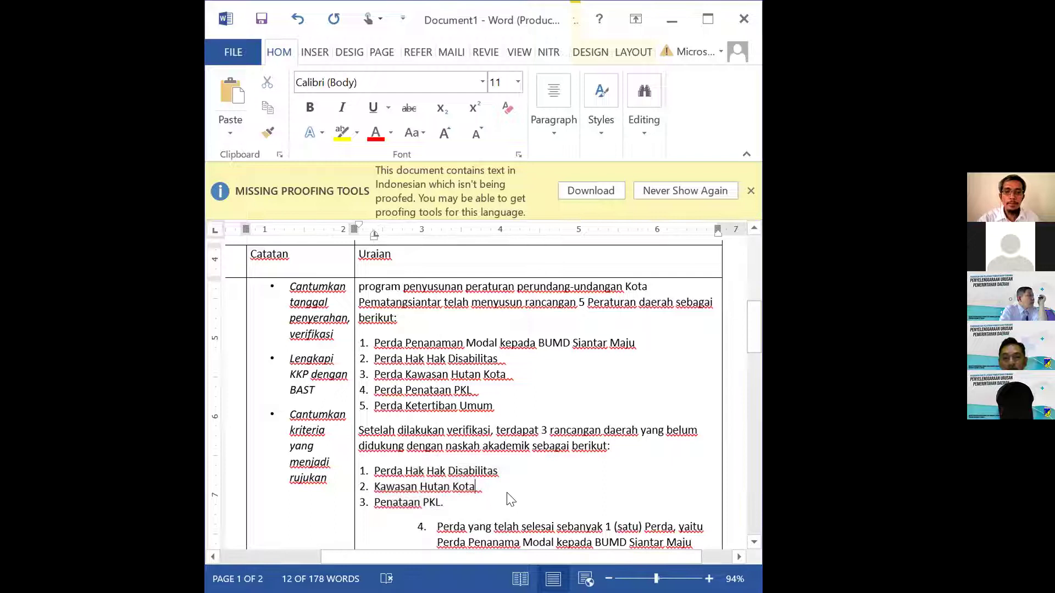
{"action": "left_click", "coordinate": [508, 493]}
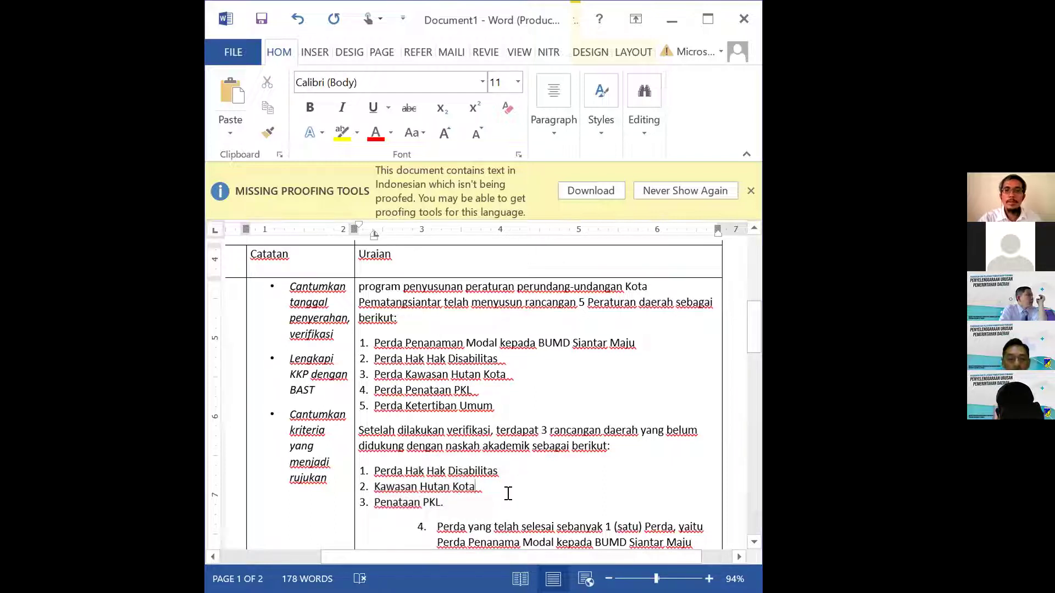
Save the document in the computer's Downloads folder as "KERTAS KERJA ANALISIS Kelompok 2"
{"action": "key", "text": "ctrl+s"}
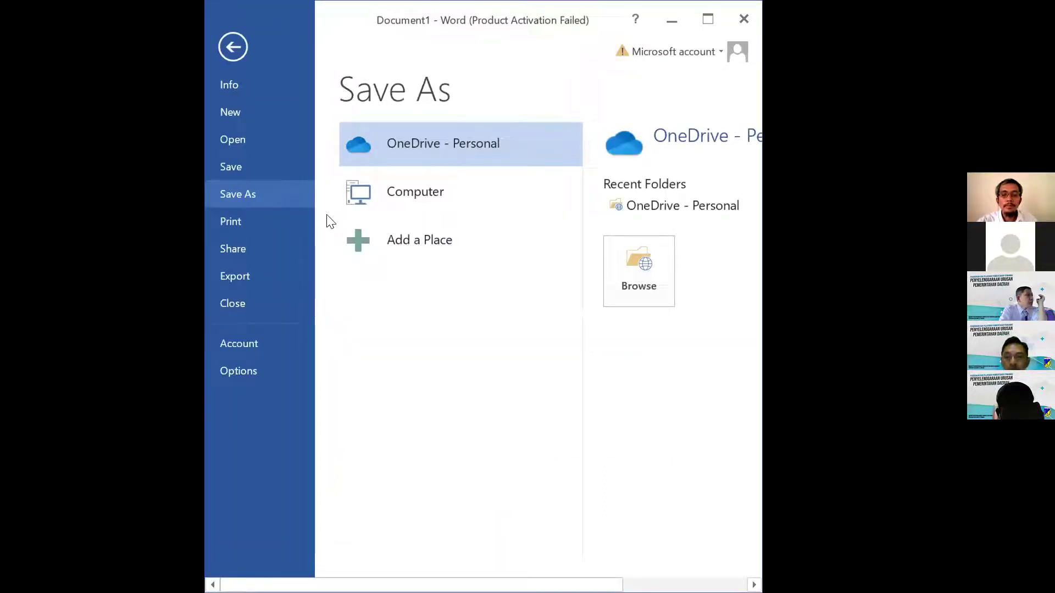
{"action": "left_click", "coordinate": [406, 196]}
{"action": "left_click", "coordinate": [699, 229]}
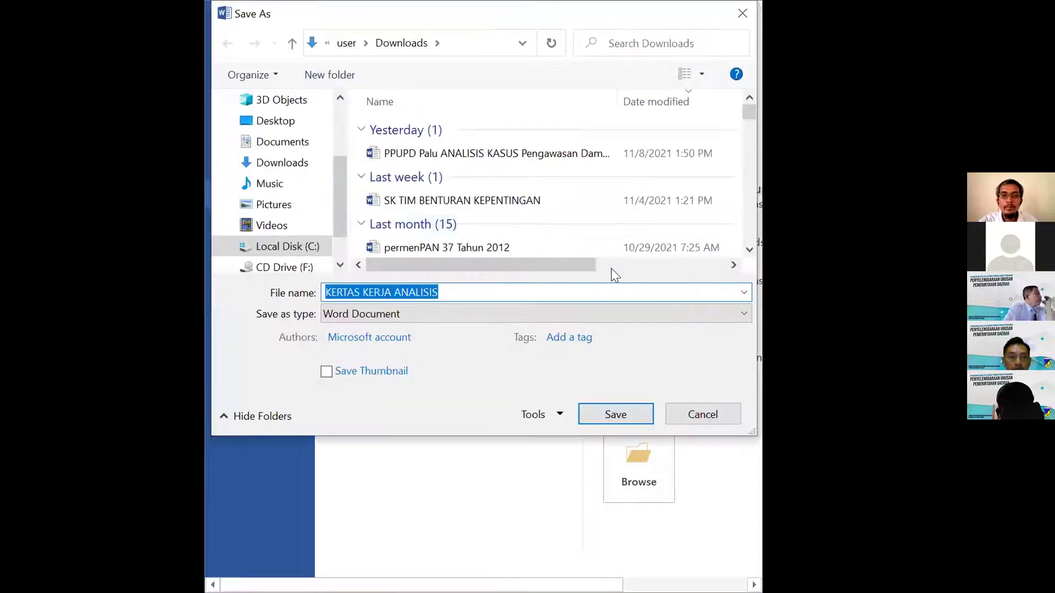
{"action": "left_click", "coordinate": [576, 288]}
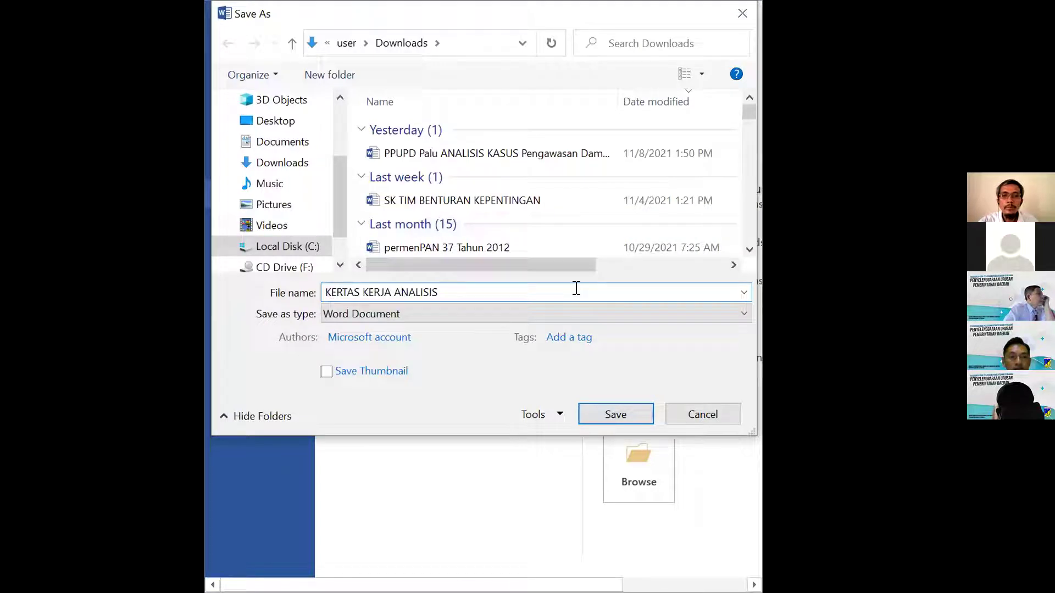
{"action": "type", "text": "Kelo"}
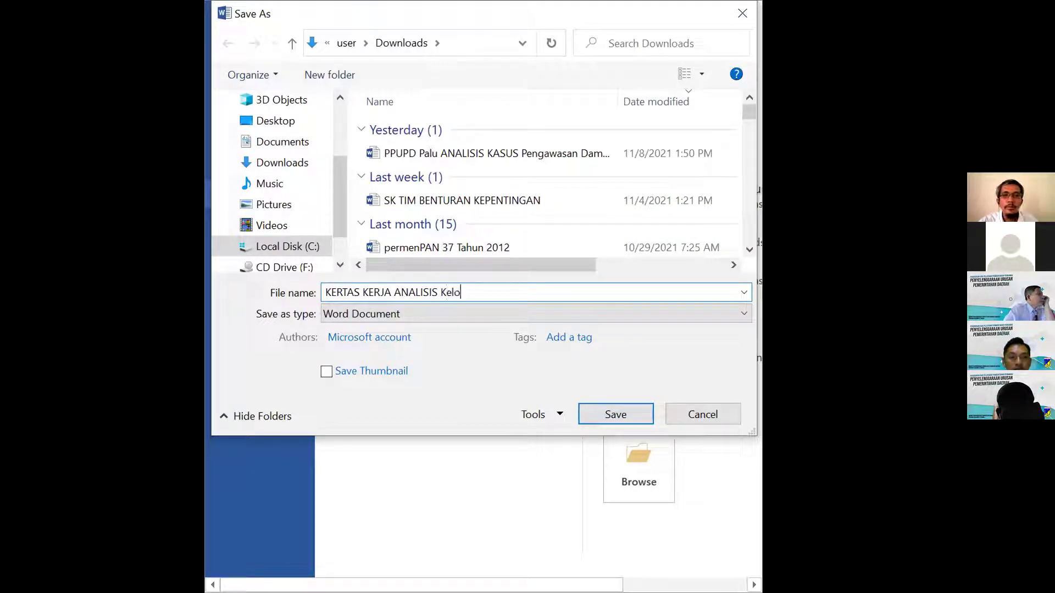
{"action": "type", "text": "mpok 2"}
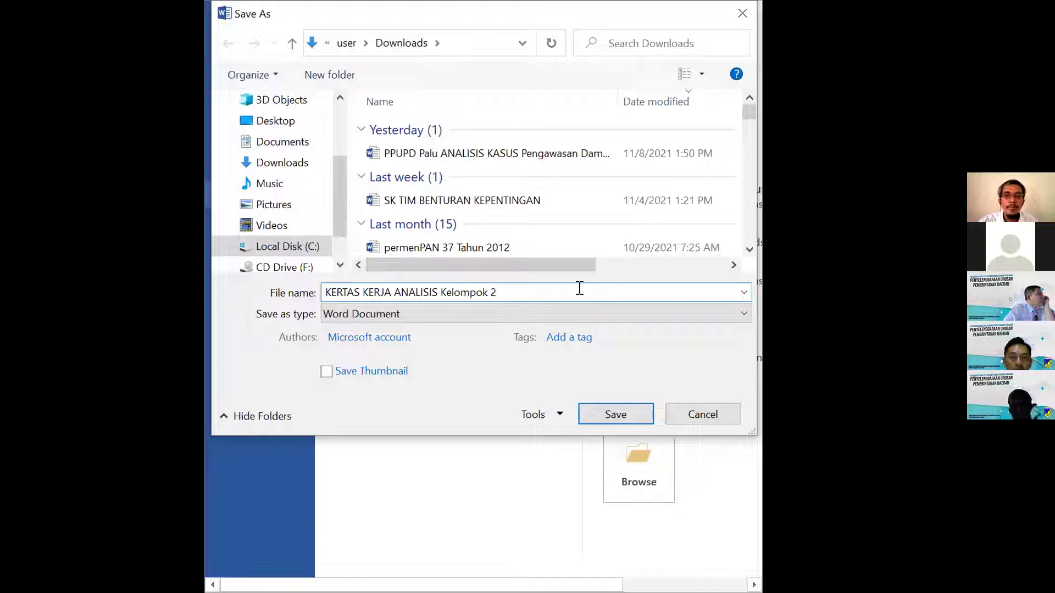
{"action": "left_click", "coordinate": [591, 409]}
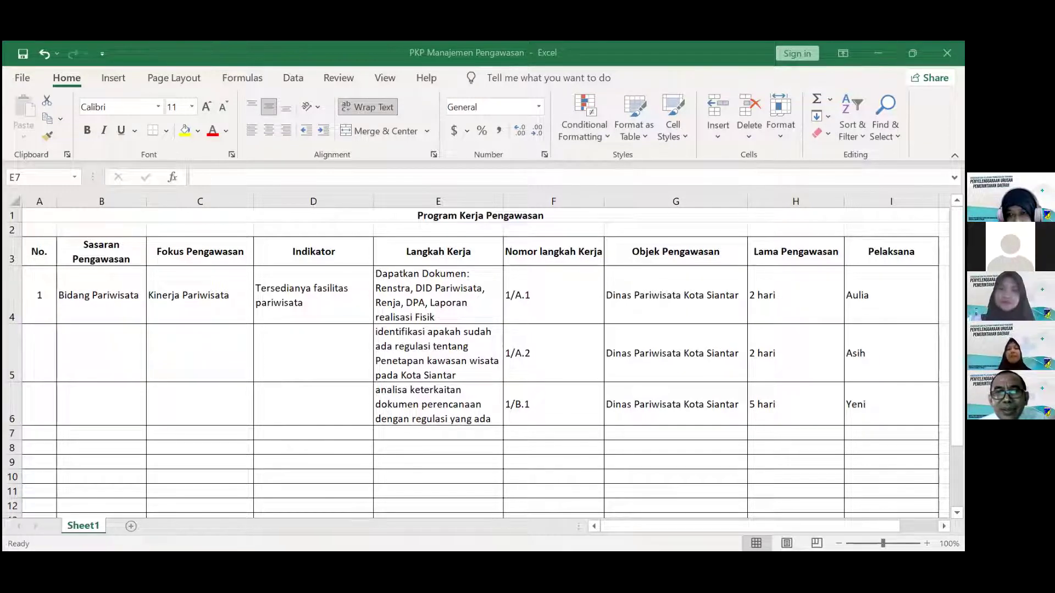
In the Excel workbook PKP Manajemen Pengawasan, append the other two team members' names to the Pelaksana cell of work step 1/B.1
{"action": "left_click", "coordinate": [438, 433]}
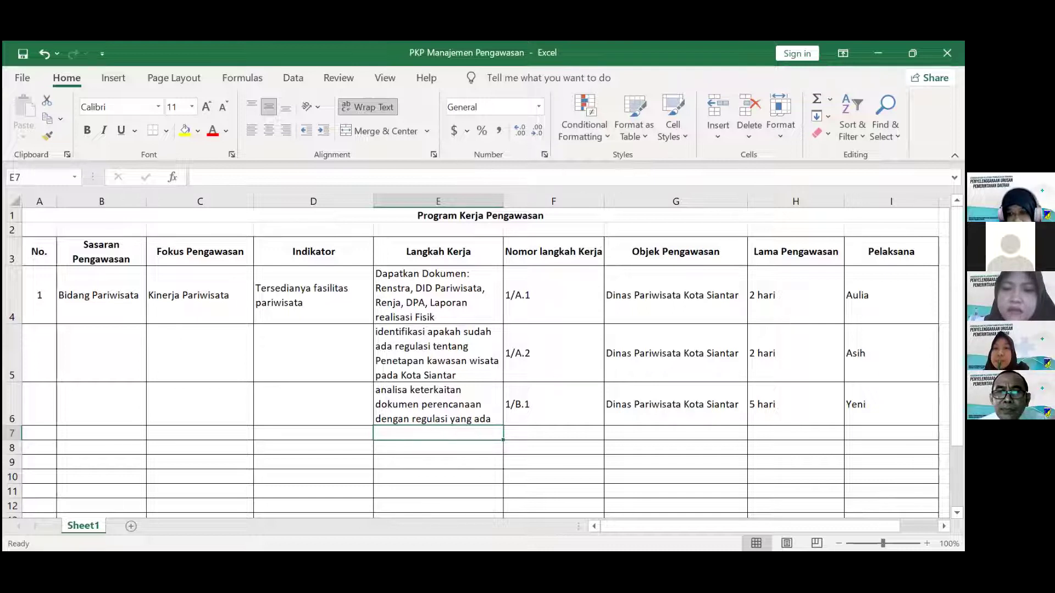
{"action": "left_click", "coordinate": [891, 403]}
{"action": "key", "text": "F2"}
{"action": "type", "text": ", Aulia d"}
{"action": "type", "text": "Asih"}
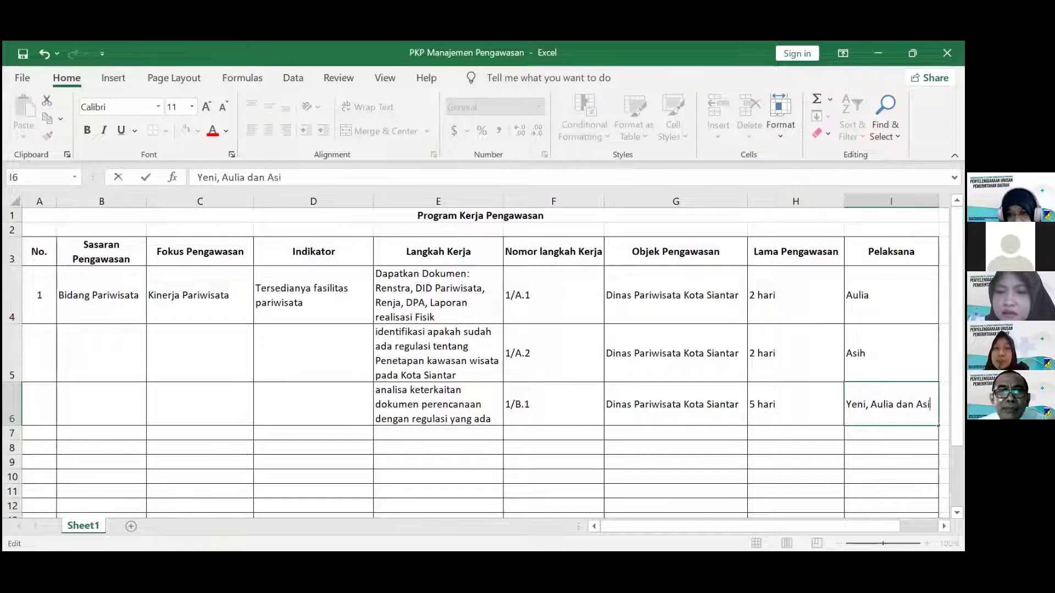
{"action": "key", "text": "Return"}
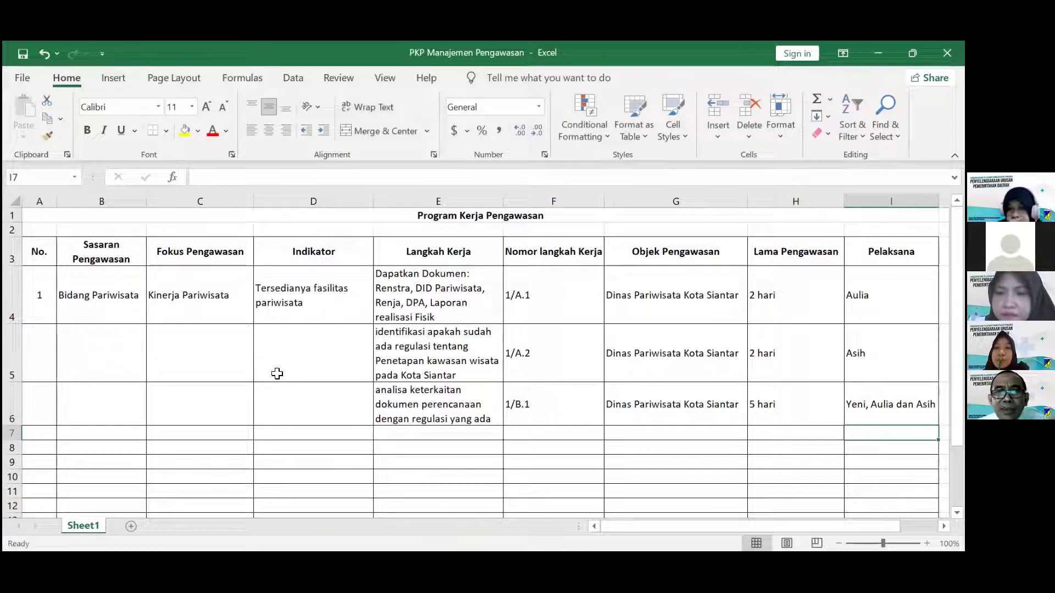
{"action": "left_click", "coordinate": [399, 435]}
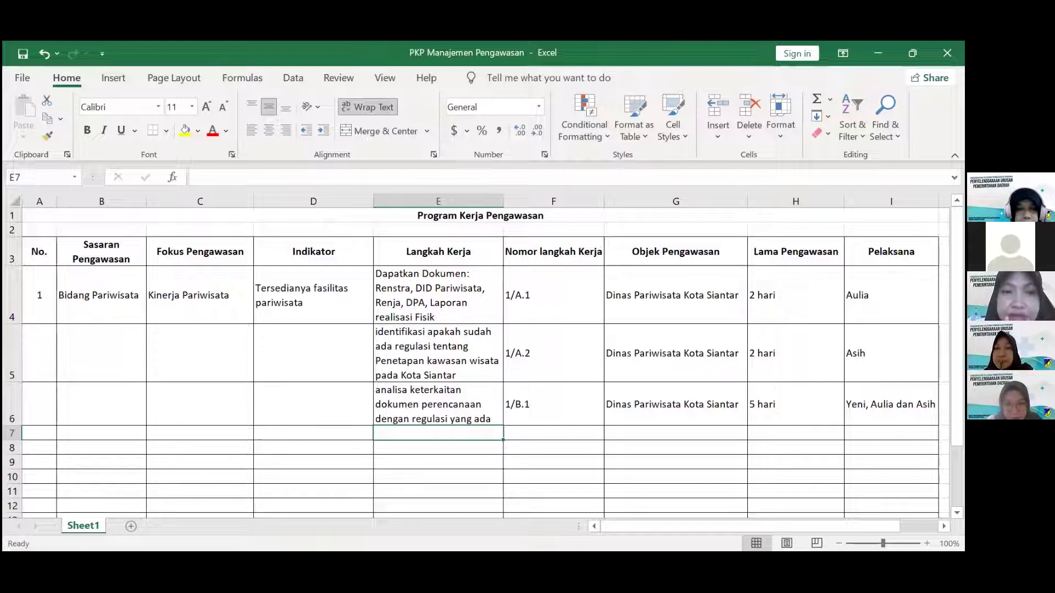
{"action": "key", "text": "alt+Tab"}
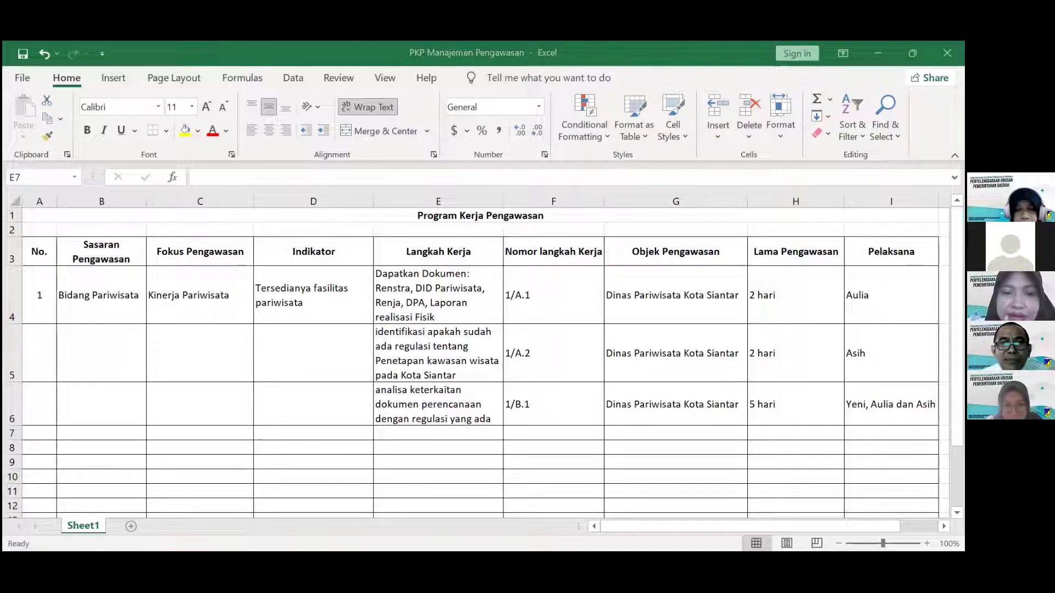